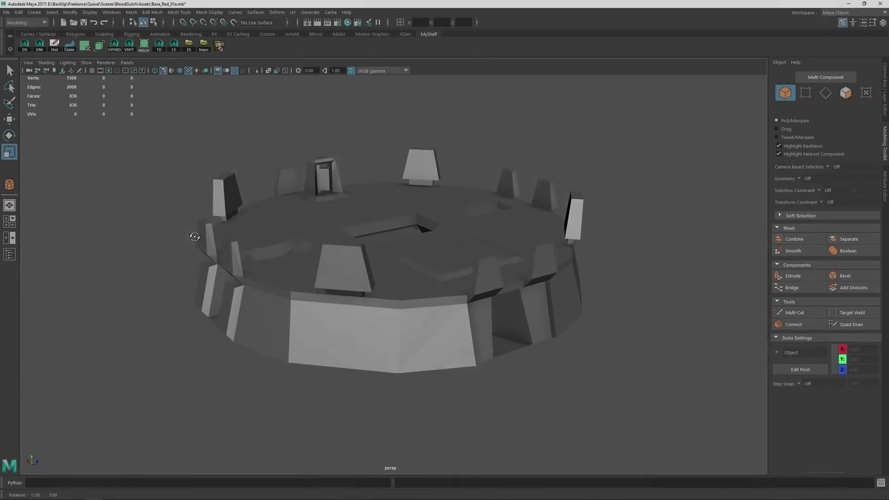
# Examine the existing circular base model from several angles
pyautogui.click(211, 235)
pyautogui.keyDown('alt'); pyautogui.moveTo(153, 226); pyautogui.dragTo(173, 231); pyautogui.keyUp('alt')
pyautogui.moveTo(157, 132); pyautogui.dragTo(634, 402)
pyautogui.keyDown('alt'); pyautogui.moveTo(524, 338); pyautogui.dragTo(410, 396); pyautogui.keyUp('alt')
pyautogui.keyDown('alt'); pyautogui.moveTo(393, 308); pyautogui.dragTo(525, 301); pyautogui.keyUp('alt')
pyautogui.click(541, 135)
pyautogui.keyDown('alt'); pyautogui.moveTo(457, 211); pyautogui.dragTo(534, 212); pyautogui.keyUp('alt')
pyautogui.keyDown('alt'); pyautogui.moveTo(535, 212); pyautogui.dragTo(524, 204); pyautogui.keyUp('alt')
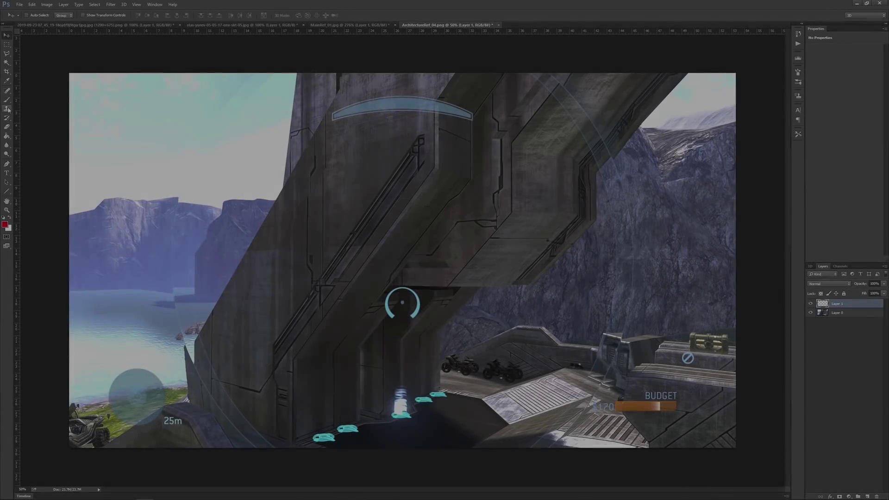
# Switch to Photoshop, trace a panel line on the architecture reference with a red brush stroke and go through the other open reference images
pyautogui.click(6, 100)
pyautogui.moveTo(294, 442); pyautogui.dragTo(296, 361)
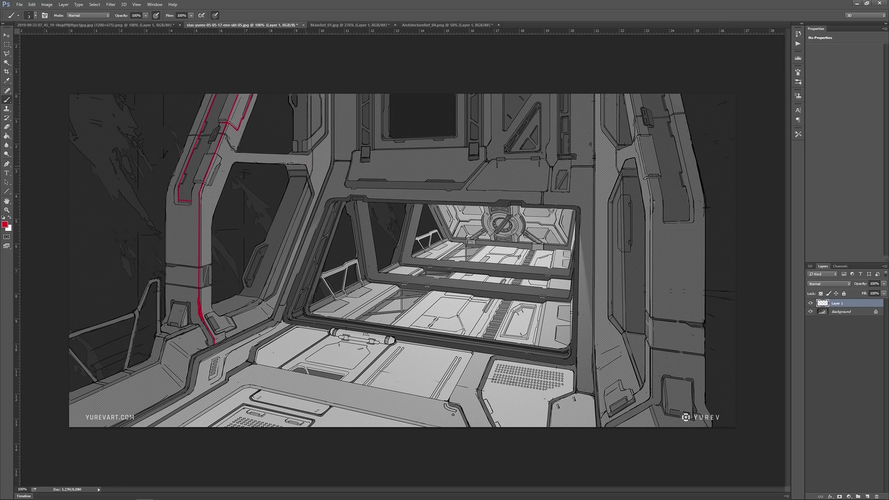
pyautogui.hotkey('ctrl', 'Tab')
pyautogui.hotkey('ctrl', 'Tab')
pyautogui.hotkey('ctrl', 'Tab')
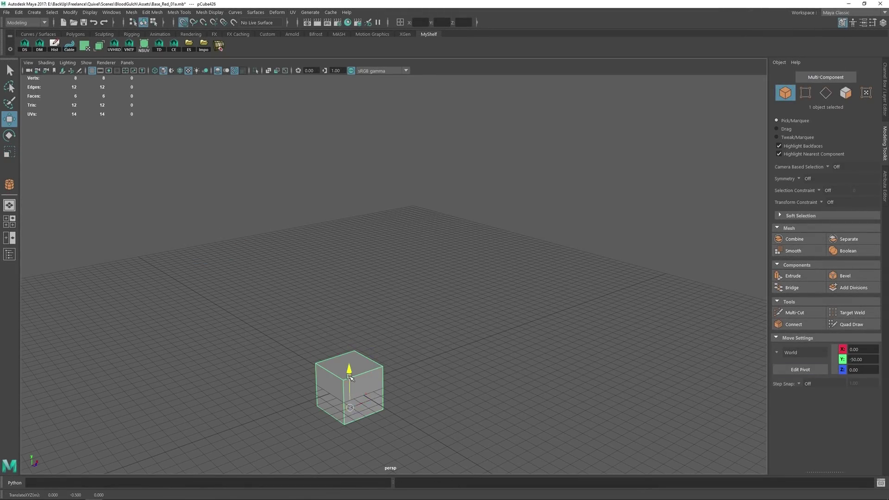
# In Maya, stretch the cube to about 3.9 along X and scale it along Z and Y into a tall block
pyautogui.moveTo(380, 375); pyautogui.dragTo(478, 360)
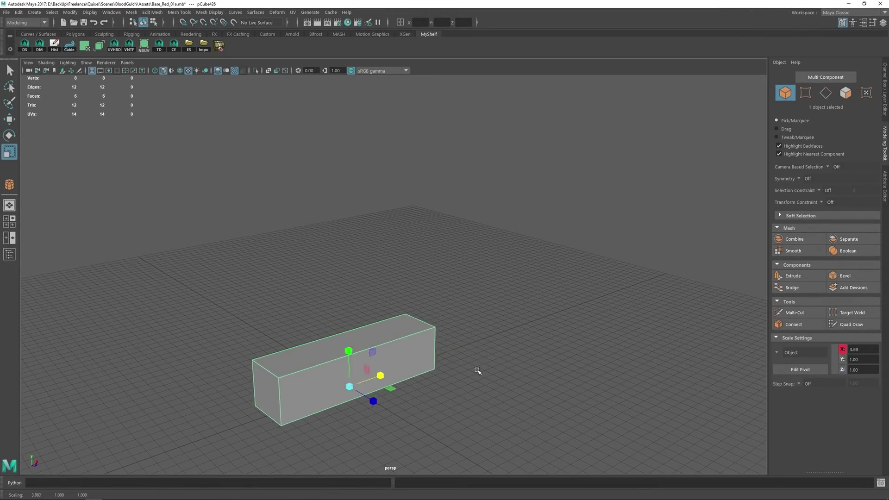
pyautogui.moveTo(374, 402); pyautogui.dragTo(400, 425)
pyautogui.moveTo(349, 351); pyautogui.dragTo(362, 180)
# Bevel one upper edge of the block into a large slanted chamfer and return to object mode
pyautogui.moveTo(359, 171); pyautogui.dragTo(356, 138, button='right')
pyautogui.click(267, 134)
pyautogui.keyDown('shift'); pyautogui.moveTo(282, 188); pyautogui.dragTo(338, 205, button='right'); pyautogui.keyUp('shift')
pyautogui.moveTo(338, 205); pyautogui.dragTo(334, 208, button='middle')
pyautogui.press('w')
pyautogui.moveTo(337, 207); pyautogui.dragTo(398, 163, button='right')
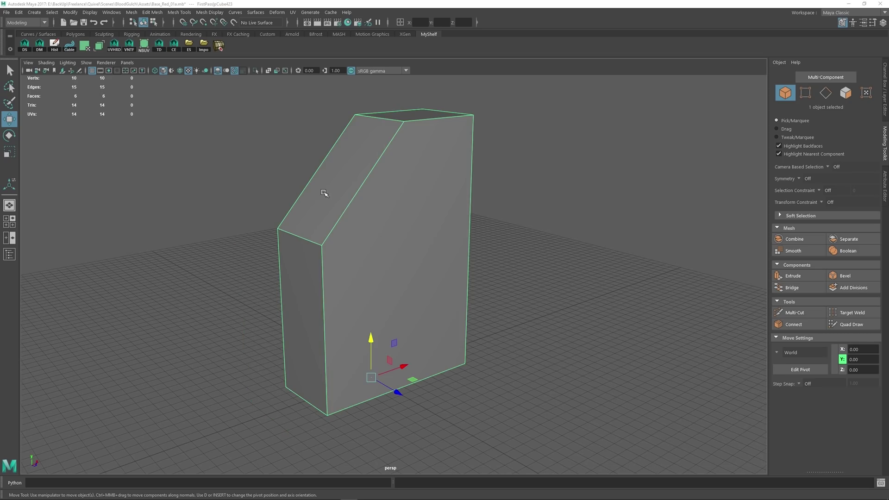
pyautogui.keyDown('alt'); pyautogui.moveTo(323, 192); pyautogui.dragTo(409, 193); pyautogui.keyUp('alt')
pyautogui.keyDown('alt'); pyautogui.moveTo(538, 176); pyautogui.dragTo(359, 176); pyautogui.keyUp('alt')
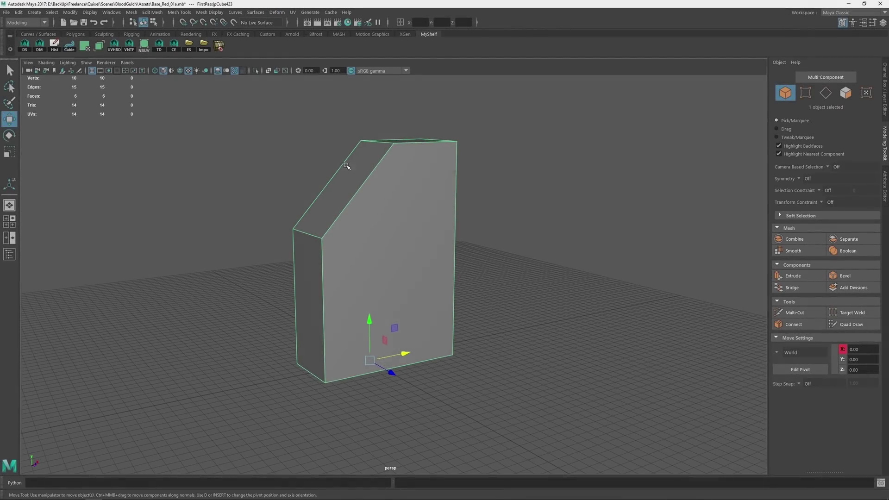
# Scale a copy of the chamfered block into an inner panel and shift it about 0.17 m along X
pyautogui.press('r')
pyautogui.keyDown('alt'); pyautogui.moveTo(436, 368); pyautogui.dragTo(391, 377); pyautogui.keyUp('alt')
pyautogui.press('w')
pyautogui.moveTo(407, 354); pyautogui.dragTo(410, 354)
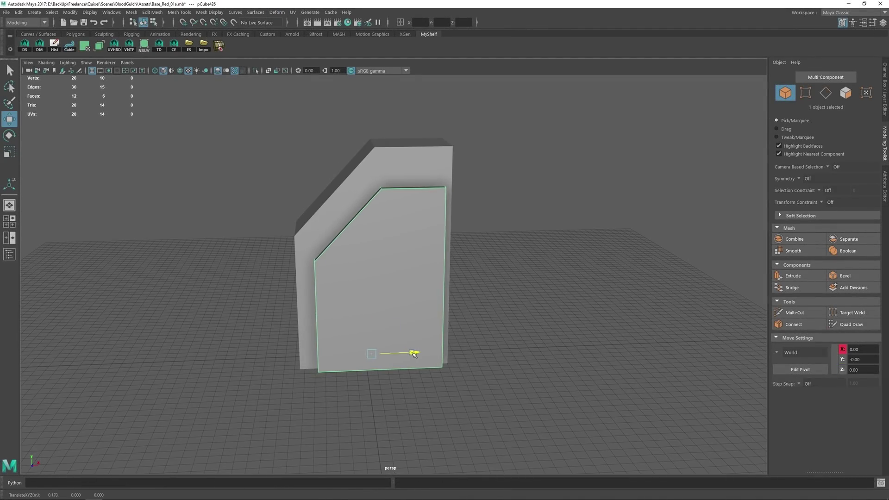
# Connect the inner panel's vertical edges with one segment, flatten the new edge loop horizontally and adjust its height
pyautogui.moveTo(482, 153); pyautogui.dragTo(493, 97, button='right')
pyautogui.keyDown('alt'); pyautogui.moveTo(463, 223); pyautogui.dragTo(426, 185); pyautogui.keyUp('alt')
pyautogui.moveTo(248, 280); pyautogui.dragTo(486, 319)
pyautogui.keyDown('alt'); pyautogui.moveTo(491, 222); pyautogui.dragTo(537, 243); pyautogui.keyUp('alt')
pyautogui.keyDown('shift'); pyautogui.moveTo(546, 242); pyautogui.dragTo(540, 395, button='right'); pyautogui.keyUp('shift')
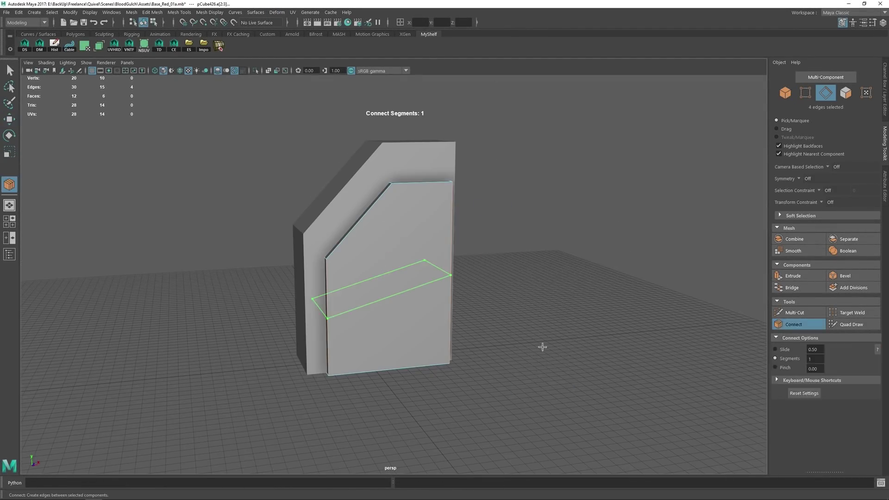
pyautogui.press('r')
pyautogui.moveTo(380, 251); pyautogui.dragTo(380, 289)
pyautogui.press('w')
pyautogui.moveTo(378, 241); pyautogui.dragTo(378, 240)
# Add a second edge loop in the inner panel's lower part and move the side face below it inward along X
pyautogui.keyDown('alt'); pyautogui.moveTo(222, 356); pyautogui.dragTo(217, 337); pyautogui.keyUp('alt')
pyautogui.moveTo(264, 304); pyautogui.dragTo(497, 304)
pyautogui.press('g')
pyautogui.press('w')
pyautogui.moveTo(379, 279); pyautogui.dragTo(379, 262)
pyautogui.moveTo(495, 232); pyautogui.dragTo(497, 259, button='right')
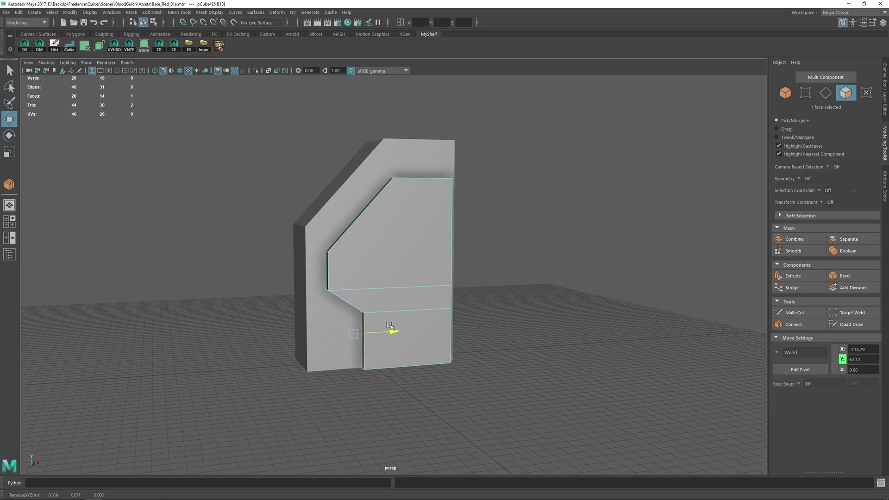
pyautogui.moveTo(407, 233); pyautogui.dragTo(586, 123, button='right')
# Duplicate the outer block, scale the copy into a small lower panel and shift it about 0.6 m along X
pyautogui.click(429, 162)
pyautogui.hotkey('ctrl', 'd')
pyautogui.keyDown('alt'); pyautogui.moveTo(420, 317); pyautogui.dragTo(456, 338); pyautogui.keyUp('alt')
pyautogui.press('r')
pyautogui.moveTo(395, 326); pyautogui.dragTo(429, 348)
pyautogui.press('w')
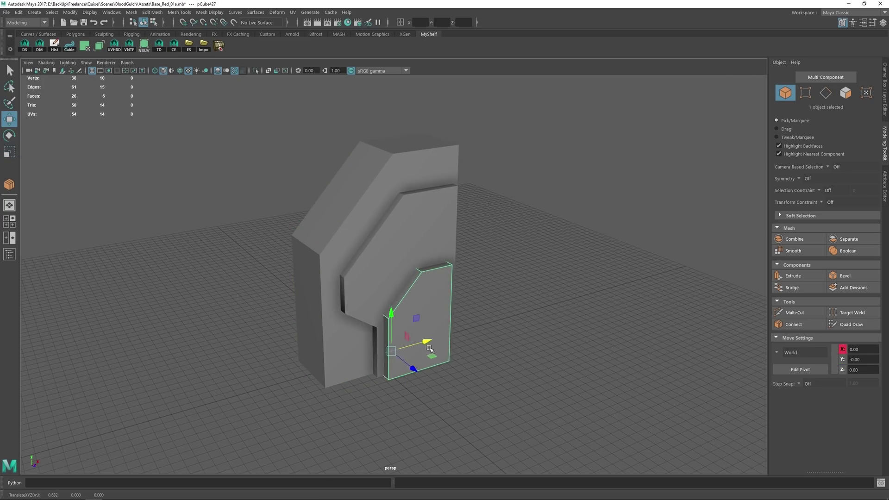
# Move the small lower panel's upper vertices vertically to adjust its height
pyautogui.keyDown('alt'); pyautogui.moveTo(482, 325); pyautogui.dragTo(480, 286); pyautogui.keyUp('alt')
pyautogui.moveTo(479, 286); pyautogui.dragTo(424, 277, button='right')
pyautogui.moveTo(322, 222); pyautogui.dragTo(486, 341)
pyautogui.moveTo(394, 233); pyautogui.dragTo(404, 245)
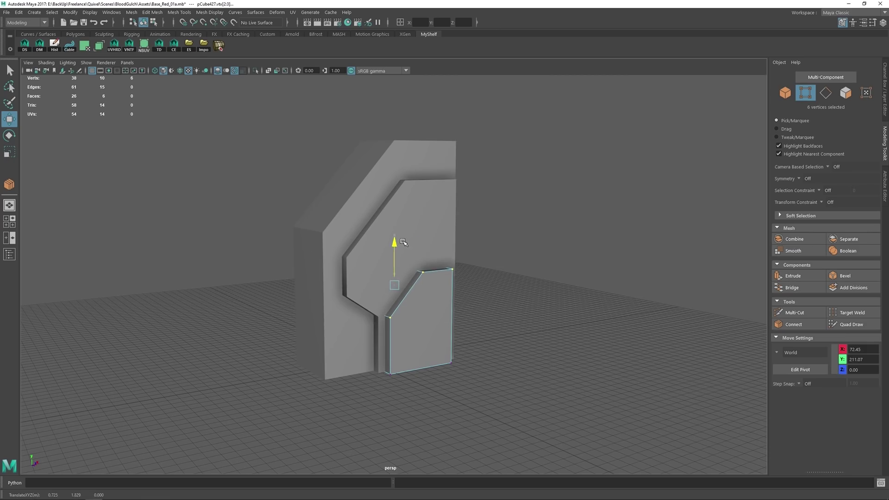
pyautogui.keyDown('alt'); pyautogui.moveTo(569, 302); pyautogui.dragTo(523, 277); pyautogui.keyUp('alt')
pyautogui.moveTo(377, 248); pyautogui.dragTo(418, 266)
pyautogui.hotkey('ctrl', 'z')
pyautogui.keyDown('alt'); pyautogui.moveTo(412, 316); pyautogui.dragTo(441, 304); pyautogui.keyUp('alt')
pyautogui.moveTo(440, 304); pyautogui.dragTo(465, 281, button='right')
pyautogui.click(470, 282)
pyautogui.keyDown('alt'); pyautogui.moveTo(472, 284); pyautogui.dragTo(500, 258); pyautogui.keyUp('alt')
pyautogui.hotkey('ctrl', 'z')
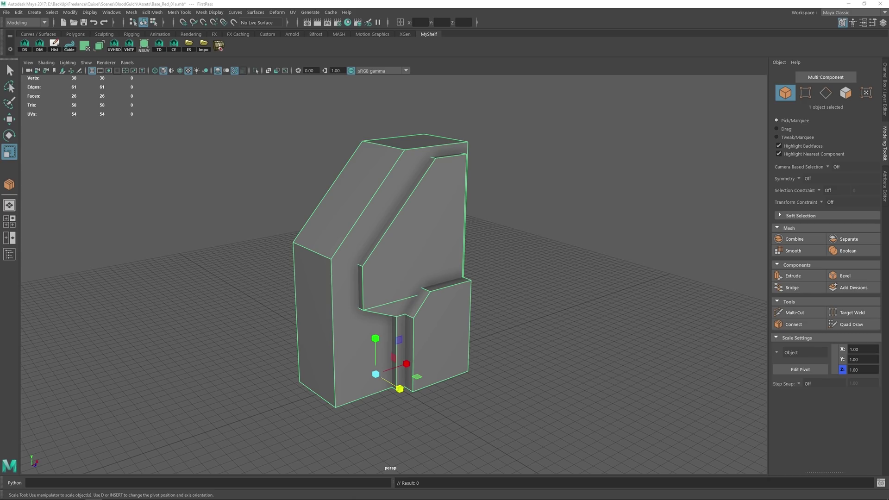
# Show the bevelled SecondPass group and clear the selection
pyautogui.press('h')
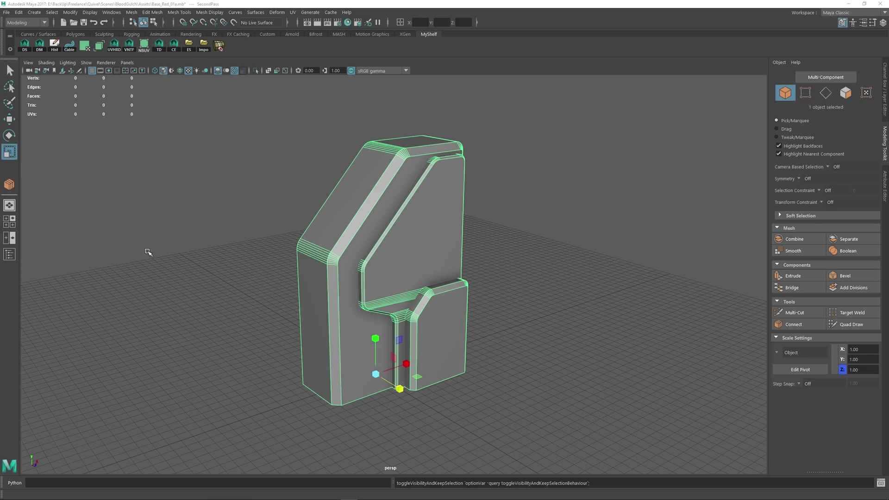
pyautogui.keyDown('alt'); pyautogui.moveTo(165, 252); pyautogui.dragTo(194, 242); pyautogui.keyUp('alt')
pyautogui.click(267, 245)
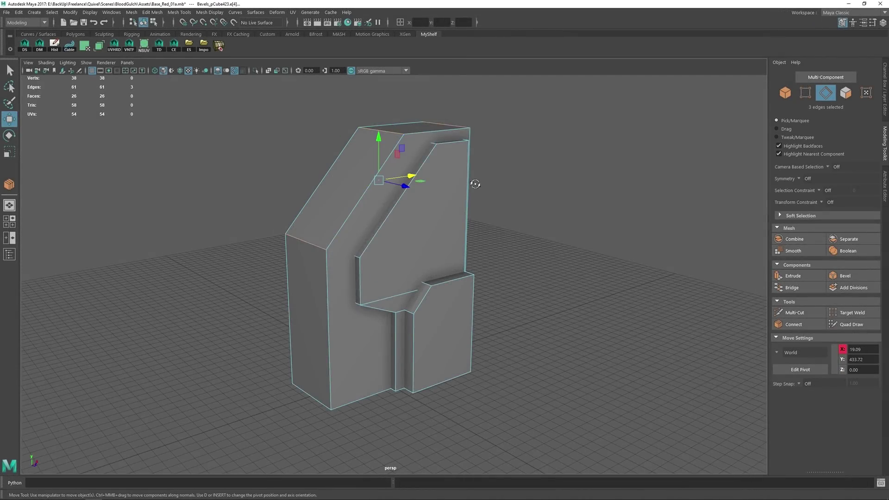
# Bevel the corner edges of the outer block and both panels into rounded multi-segment corners
pyautogui.keyDown('alt'); pyautogui.moveTo(475, 184); pyautogui.dragTo(463, 178); pyautogui.keyUp('alt')
pyautogui.keyDown('shift'); pyautogui.click(446, 151); pyautogui.keyUp('shift')
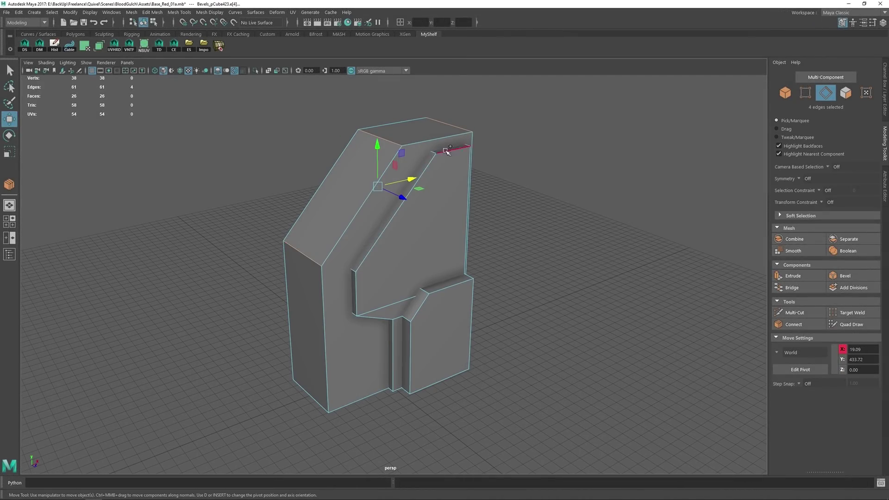
pyautogui.keyDown('shift'); pyautogui.click(354, 316); pyautogui.keyUp('shift')
pyautogui.keyDown('alt'); pyautogui.moveTo(354, 316); pyautogui.dragTo(388, 296); pyautogui.keyUp('alt')
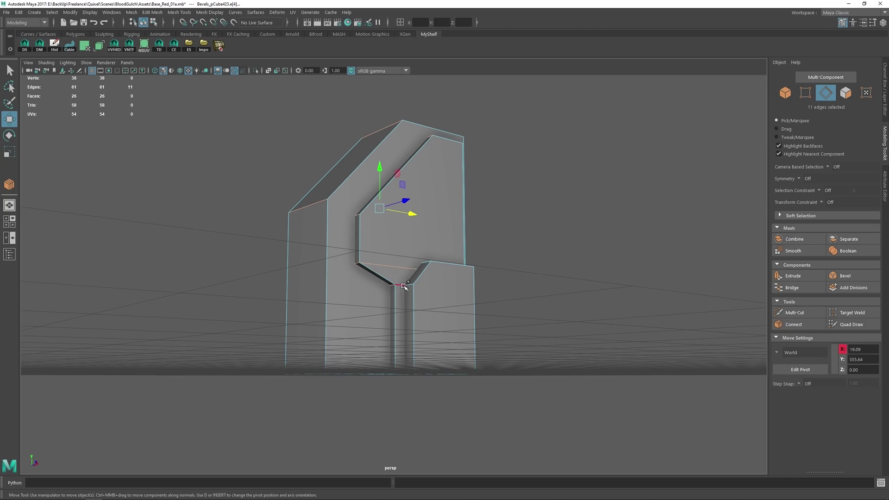
pyautogui.keyDown('shift'); pyautogui.click(423, 266); pyautogui.keyUp('shift')
pyautogui.keyDown('alt'); pyautogui.moveTo(483, 243); pyautogui.dragTo(475, 266); pyautogui.keyUp('alt')
pyautogui.keyDown('alt'); pyautogui.moveTo(540, 266); pyautogui.dragTo(502, 260); pyautogui.keyUp('alt')
pyautogui.keyDown('shift'); pyautogui.click(434, 158); pyautogui.keyUp('shift')
pyautogui.keyDown('alt'); pyautogui.moveTo(433, 218); pyautogui.dragTo(510, 292); pyautogui.keyUp('alt')
pyautogui.keyDown('shift'); pyautogui.moveTo(511, 262); pyautogui.dragTo(542, 254, button='right'); pyautogui.keyUp('shift')
pyautogui.moveTo(706, 203); pyautogui.dragTo(711, 202)
pyautogui.moveTo(407, 199); pyautogui.dragTo(496, 145, button='right')
pyautogui.press('w')
pyautogui.moveTo(495, 145)
pyautogui.keyDown('alt'); pyautogui.mouseDown()
pyautogui.moveTo(554, 153)
pyautogui.moveTo(536, 133)
pyautogui.moveTo(502, 145)
pyautogui.mouseUp(); pyautogui.keyUp('alt')
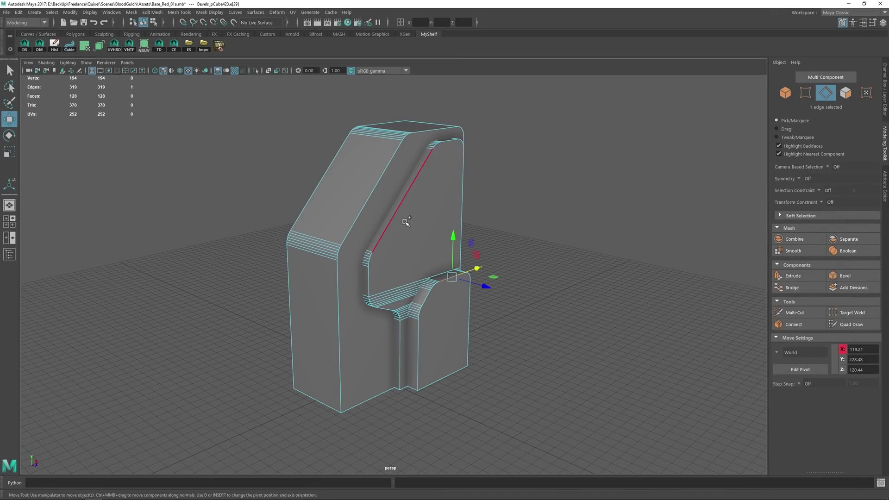
# Bevel the contiguous front outline edges of the outer block and both panels
pyautogui.click(319, 238)
pyautogui.keyDown('alt'); pyautogui.moveTo(320, 238); pyautogui.dragTo(386, 225); pyautogui.keyUp('alt')
pyautogui.keyDown('alt'); pyautogui.moveTo(345, 284); pyautogui.dragTo(260, 198); pyautogui.keyUp('alt')
pyautogui.click(52, 12)
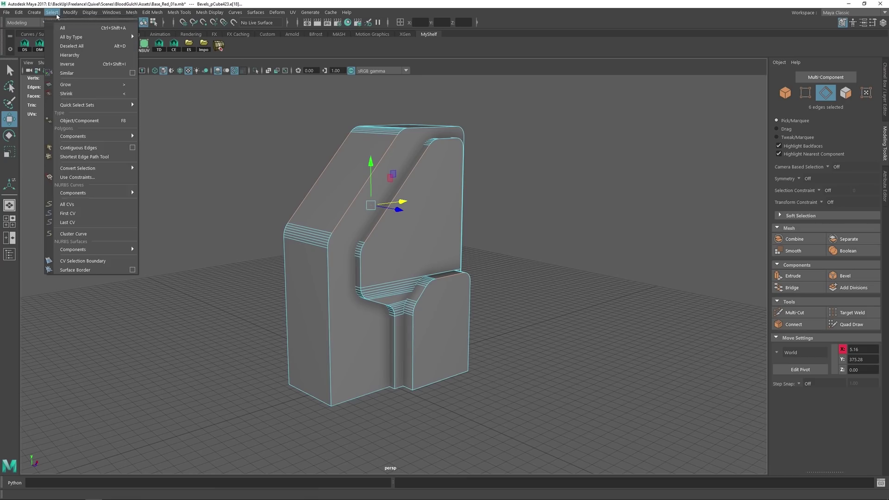
pyautogui.click(95, 148)
pyautogui.keyDown('shift'); pyautogui.rightClick(316, 224); pyautogui.keyUp('shift')
pyautogui.click(364, 224)
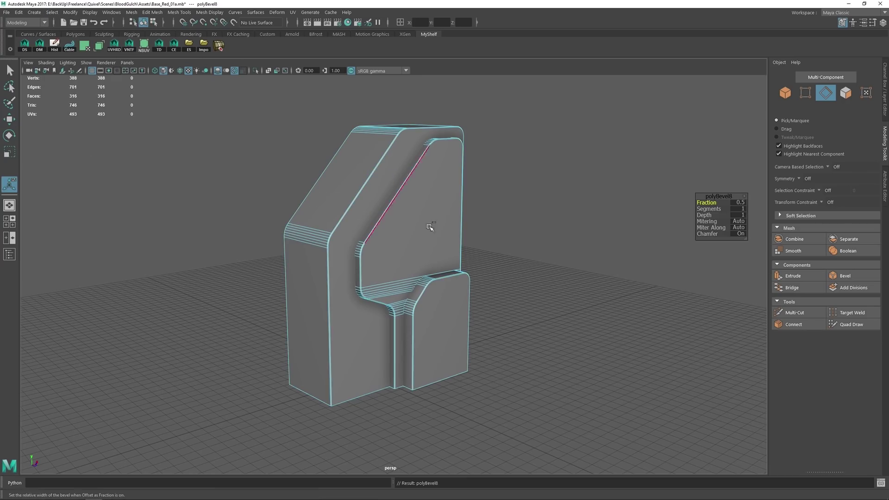
# Set the outline bevel's fraction to 2 and return to object mode with nothing selected
pyautogui.moveTo(506, 216); pyautogui.dragTo(574, 214)
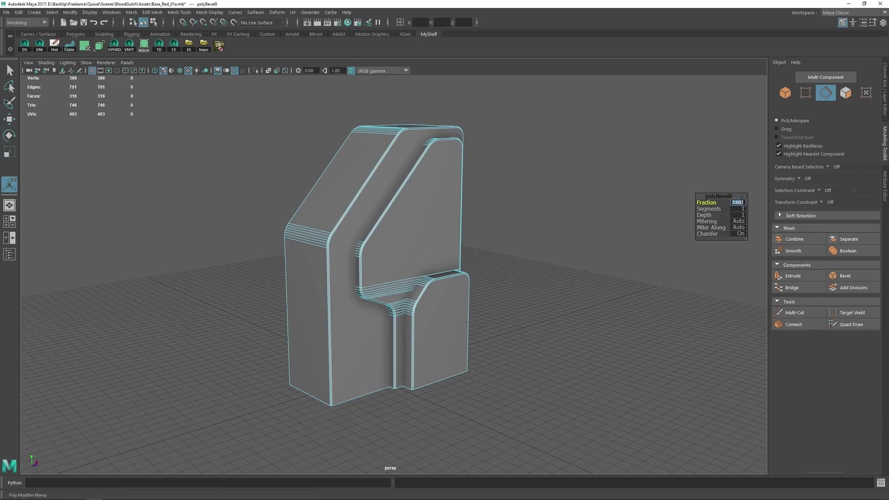
pyautogui.write('2')
pyautogui.press('Return')
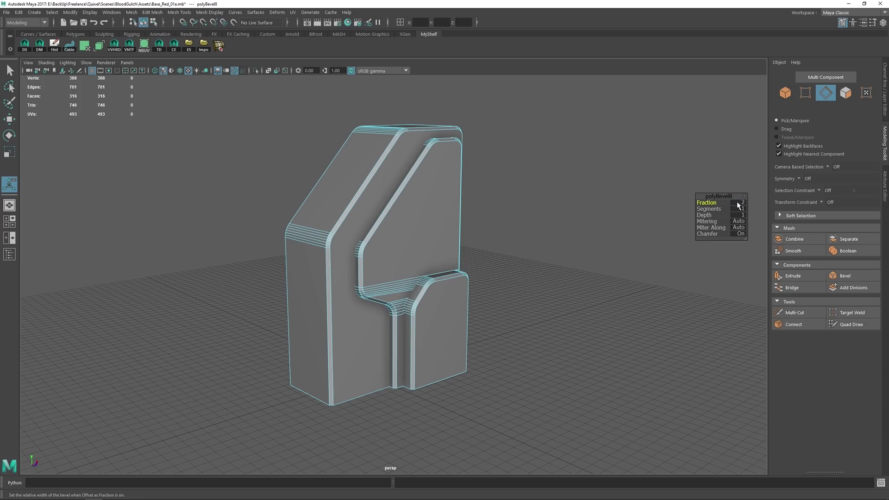
pyautogui.press('Return')
pyautogui.keyDown('alt'); pyautogui.moveTo(567, 161); pyautogui.dragTo(515, 163); pyautogui.keyUp('alt')
pyautogui.press('w')
pyautogui.moveTo(420, 175); pyautogui.dragTo(453, 147, button='right')
pyautogui.click(526, 198)
pyautogui.keyDown('alt'); pyautogui.moveTo(527, 197); pyautogui.dragTo(506, 176); pyautogui.keyUp('alt')
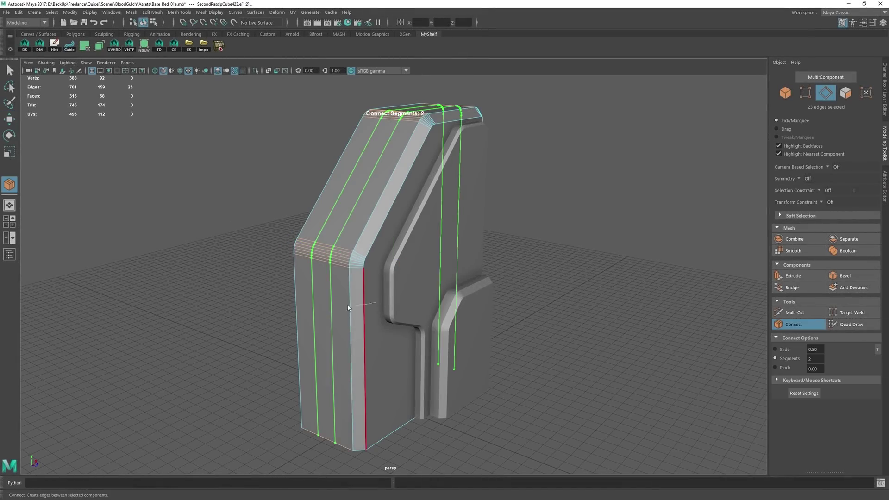
# Add two lengthwise edge loops along the outer block's side and connect cross edges on its slanted face
pyautogui.moveTo(348, 308); pyautogui.dragTo(423, 299, button='middle')
pyautogui.press('w')
pyautogui.click(388, 188)
pyautogui.keyDown('shift'); pyautogui.doubleClick(379, 185); pyautogui.keyUp('shift')
pyautogui.keyDown('shift'); pyautogui.moveTo(389, 190); pyautogui.dragTo(361, 194, button='right'); pyautogui.keyUp('shift')
pyautogui.keyDown('alt'); pyautogui.moveTo(416, 291); pyautogui.dragTo(366, 278); pyautogui.keyUp('alt')
pyautogui.keyDown('alt'); pyautogui.moveTo(366, 277); pyautogui.dragTo(374, 274, button='right'); pyautogui.keyUp('alt')
pyautogui.moveTo(325, 230); pyautogui.dragTo(315, 230, button='middle')
pyautogui.press('w')
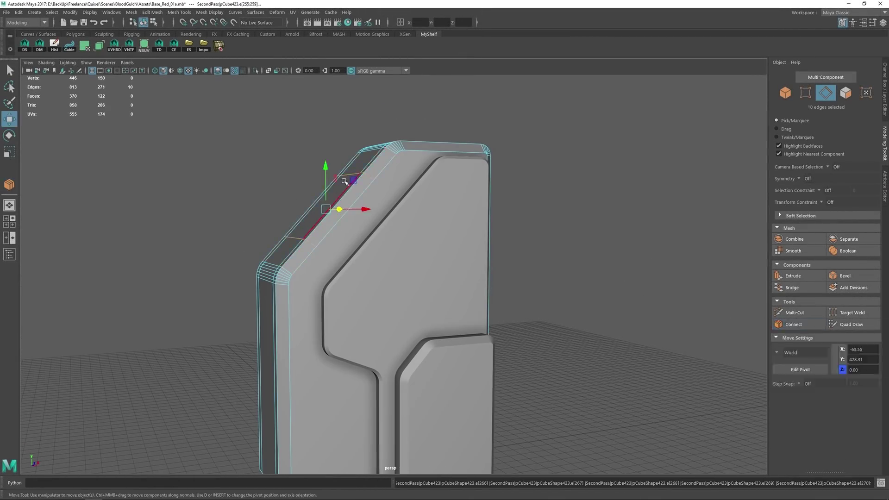
# Delete an edge loop on the outer block's slanted face and bevel the loop near its lower end
pyautogui.doubleClick(353, 178)
pyautogui.hotkey('ctrl', 'Delete')
pyautogui.doubleClick(294, 237)
pyautogui.keyDown('alt'); pyautogui.moveTo(306, 232); pyautogui.dragTo(365, 201); pyautogui.keyUp('alt')
pyautogui.hotkey('ctrl', 'b')
# Delete the unwanted geometry near the lower end of the slanted face and reconnect the surrounding edges
pyautogui.press('w')
pyautogui.moveTo(343, 231); pyautogui.dragTo(331, 345, button='right')
pyautogui.click(327, 255)
pyautogui.keyDown('shift'); pyautogui.click(319, 251); pyautogui.keyUp('shift')
pyautogui.press('Delete')
pyautogui.click(332, 259)
pyautogui.keyDown('shift'); pyautogui.click(318, 249); pyautogui.keyUp('shift')
pyautogui.click(338, 238)
pyautogui.click(315, 268)
pyautogui.keyDown('shift'); pyautogui.moveTo(314, 269); pyautogui.dragTo(310, 375, button='right'); pyautogui.keyUp('shift')
pyautogui.moveTo(365, 250); pyautogui.dragTo(396, 227, button='right')
pyautogui.click(523, 192)
# Select a ring of edges on the slanted face and connect them with new edges
pyautogui.keyDown('alt'); pyautogui.moveTo(526, 190); pyautogui.dragTo(424, 255); pyautogui.keyUp('alt')
pyautogui.moveTo(382, 222); pyautogui.dragTo(382, 196, button='right')
pyautogui.click(377, 209)
pyautogui.keyDown('shift'); pyautogui.doubleClick(357, 243); pyautogui.keyUp('shift')
pyautogui.keyDown('shift'); pyautogui.moveTo(356, 243); pyautogui.dragTo(355, 381, button='right'); pyautogui.keyUp('shift')
pyautogui.press('w')
# Select two faces beside the slanted face's front edge and scale them along X
pyautogui.keyDown('alt'); pyautogui.moveTo(393, 274); pyautogui.dragTo(422, 226); pyautogui.keyUp('alt')
pyautogui.moveTo(401, 212); pyautogui.dragTo(401, 235, button='right')
pyautogui.click(406, 221)
pyautogui.keyDown('shift'); pyautogui.click(416, 186); pyautogui.keyUp('shift')
pyautogui.press('r')
pyautogui.moveTo(455, 176); pyautogui.dragTo(474, 179)
pyautogui.keyDown('alt'); pyautogui.moveTo(467, 181); pyautogui.dragTo(401, 211); pyautogui.keyUp('alt')
pyautogui.click(428, 195)
# Select the face in the middle of the outer block's slanted front and widen it by scaling
pyautogui.moveTo(399, 208); pyautogui.dragTo(407, 314, button='right')
pyautogui.keyDown('shift'); pyautogui.doubleClick(407, 166); pyautogui.keyUp('shift')
pyautogui.press('w')
pyautogui.doubleClick(375, 199)
pyautogui.moveTo(375, 199); pyautogui.dragTo(375, 223, button='right')
pyautogui.click(377, 199)
pyautogui.press('r')
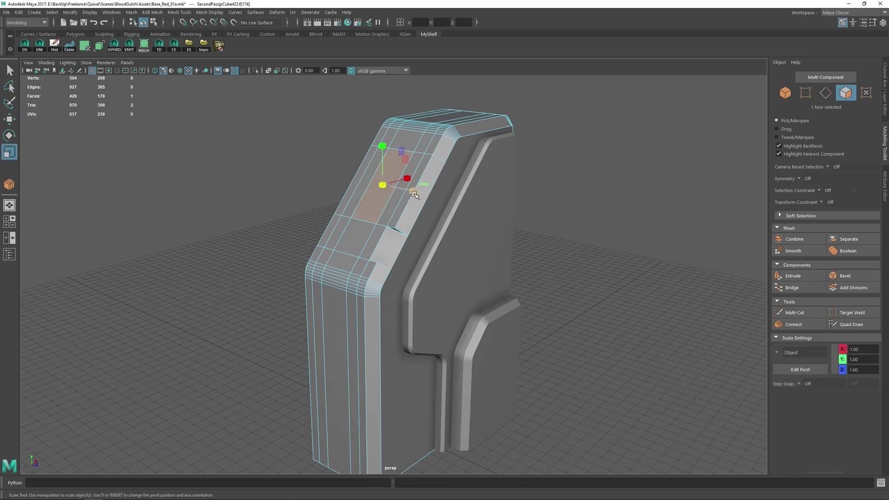
pyautogui.moveTo(416, 191); pyautogui.dragTo(431, 194)
# Extrude the selected faces on the slanted front to form a recess and return to object selection
pyautogui.moveTo(430, 200)
pyautogui.keyDown('alt'); pyautogui.mouseDown()
pyautogui.moveTo(453, 227)
pyautogui.moveTo(436, 196)
pyautogui.mouseUp(); pyautogui.keyUp('alt')
pyautogui.press('w')
pyautogui.keyDown('shift'); pyautogui.doubleClick(413, 132); pyautogui.keyUp('shift')
pyautogui.keyDown('shift'); pyautogui.moveTo(411, 139); pyautogui.dragTo(399, 185, button='right'); pyautogui.keyUp('shift')
pyautogui.moveTo(399, 186); pyautogui.dragTo(353, 213, button='middle')
pyautogui.press('w')
pyautogui.moveTo(351, 224); pyautogui.dragTo(450, 109, button='right')
pyautogui.click(450, 108)
# Create a polygon cube over the lower front edge of the outer block and scale it as a cutter
pyautogui.keyDown('alt'); pyautogui.moveTo(393, 194); pyautogui.dragTo(308, 199); pyautogui.keyUp('alt')
pyautogui.moveTo(437, 186); pyautogui.dragTo(444, 143, button='right')
pyautogui.keyDown('alt'); pyautogui.moveTo(416, 248); pyautogui.dragTo(440, 254); pyautogui.keyUp('alt')
pyautogui.keyDown('alt'); pyautogui.moveTo(441, 254); pyautogui.dragTo(435, 200, button='middle'); pyautogui.keyUp('alt')
pyautogui.keyDown('alt'); pyautogui.moveTo(421, 259); pyautogui.dragTo(362, 270); pyautogui.keyUp('alt')
pyautogui.moveTo(363, 269); pyautogui.dragTo(393, 239, button='right')
pyautogui.click(203, 238)
pyautogui.keyDown('shift'); pyautogui.moveTo(203, 238); pyautogui.dragTo(202, 261, button='right'); pyautogui.keyUp('shift')
pyautogui.moveTo(418, 362); pyautogui.dragTo(300, 278)
pyautogui.press('r')
pyautogui.moveTo(312, 307); pyautogui.dragTo(341, 303)
pyautogui.press('w')
pyautogui.moveTo(342, 257); pyautogui.dragTo(342, 292, button='right')
pyautogui.click(342, 260)
pyautogui.press('Delete')
pyautogui.moveTo(210, 288); pyautogui.dragTo(243, 257, button='right')
pyautogui.click(298, 320)
# Taper the cube into a wedge by scaling its outer vertices along Y, and move it down slightly
pyautogui.moveTo(160, 204)
pyautogui.keyDown('alt'); pyautogui.mouseDown()
pyautogui.moveTo(193, 207)
pyautogui.moveTo(160, 206)
pyautogui.mouseUp(); pyautogui.keyUp('alt')
pyautogui.moveTo(292, 275); pyautogui.dragTo(292, 216, button='right')
pyautogui.click(350, 271)
pyautogui.keyDown('alt'); pyautogui.moveTo(355, 282); pyautogui.dragTo(326, 236); pyautogui.keyUp('alt')
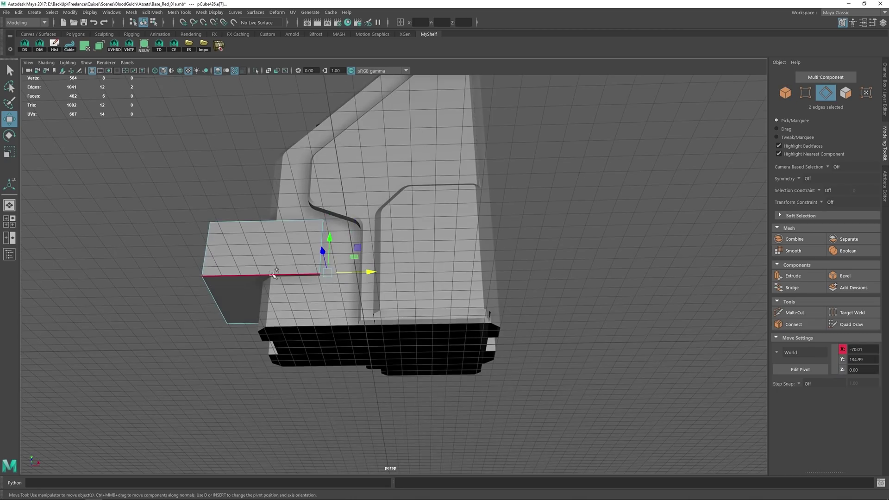
pyautogui.keyDown('alt'); pyautogui.moveTo(259, 245); pyautogui.dragTo(251, 279); pyautogui.keyUp('alt')
pyautogui.moveTo(252, 279); pyautogui.dragTo(211, 278, button='right')
pyautogui.moveTo(129, 198); pyautogui.dragTo(246, 361)
pyautogui.press('r')
pyautogui.moveTo(218, 254); pyautogui.dragTo(219, 180)
pyautogui.moveTo(247, 286); pyautogui.dragTo(278, 256, button='right')
pyautogui.press('w')
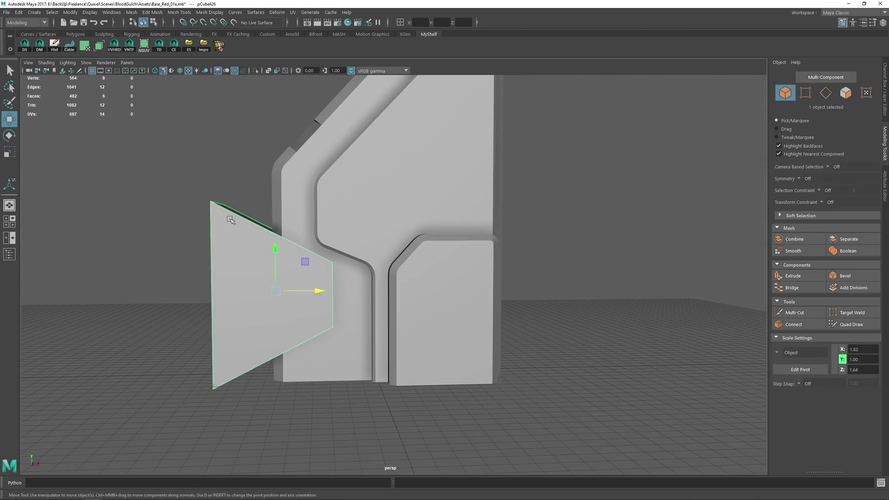
pyautogui.moveTo(277, 256); pyautogui.dragTo(277, 269)
# Bevel the edges of the tapered cutter and return to object selection
pyautogui.moveTo(279, 273); pyautogui.dragTo(280, 222, button='right')
pyautogui.moveTo(279, 226)
pyautogui.keyDown('alt'); pyautogui.mouseDown()
pyautogui.moveTo(255, 179)
pyautogui.moveTo(264, 180)
pyautogui.moveTo(280, 225)
pyautogui.mouseUp(); pyautogui.keyUp('alt')
pyautogui.hotkey('ctrl', 'b')
pyautogui.keyDown('alt'); pyautogui.moveTo(428, 263); pyautogui.dragTo(466, 281); pyautogui.keyUp('alt')
pyautogui.moveTo(466, 281); pyautogui.dragTo(491, 255, button='right')
pyautogui.press('w')
# Subtract the tapered cutter from the outer block with a boolean to cut a notch in its lower front
pyautogui.click(345, 297)
pyautogui.keyDown('shift'); pyautogui.click(242, 266); pyautogui.keyUp('shift')
pyautogui.keyDown('shift'); pyautogui.moveTo(242, 266); pyautogui.dragTo(305, 445, button='right'); pyautogui.keyUp('shift')
pyautogui.keyDown('alt'); pyautogui.moveTo(354, 326); pyautogui.dragTo(392, 324); pyautogui.keyUp('alt')
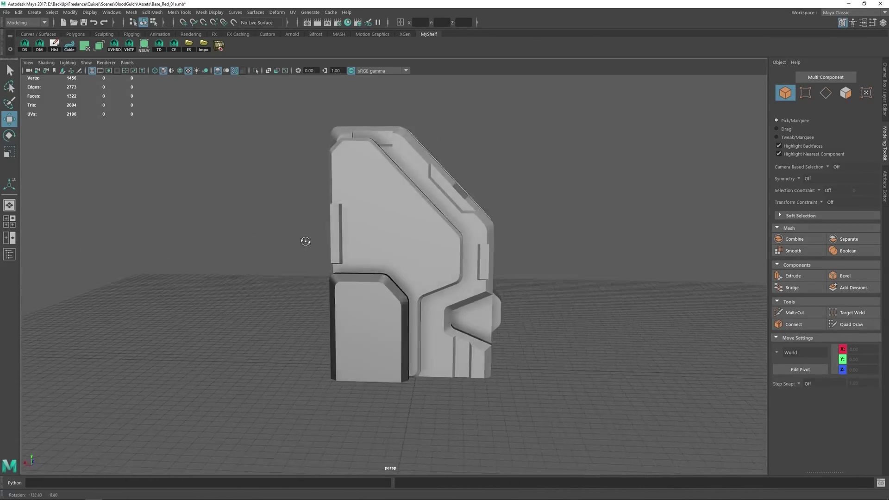
# Examine the finished wall piece and its panel-line decals from both sides and close up
pyautogui.keyDown('alt'); pyautogui.moveTo(306, 241); pyautogui.dragTo(365, 242); pyautogui.keyUp('alt')
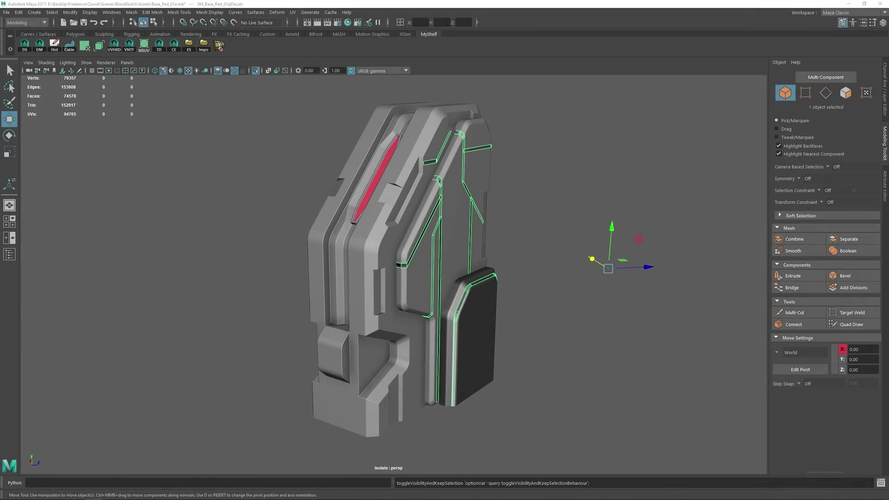
pyautogui.click(162, 201)
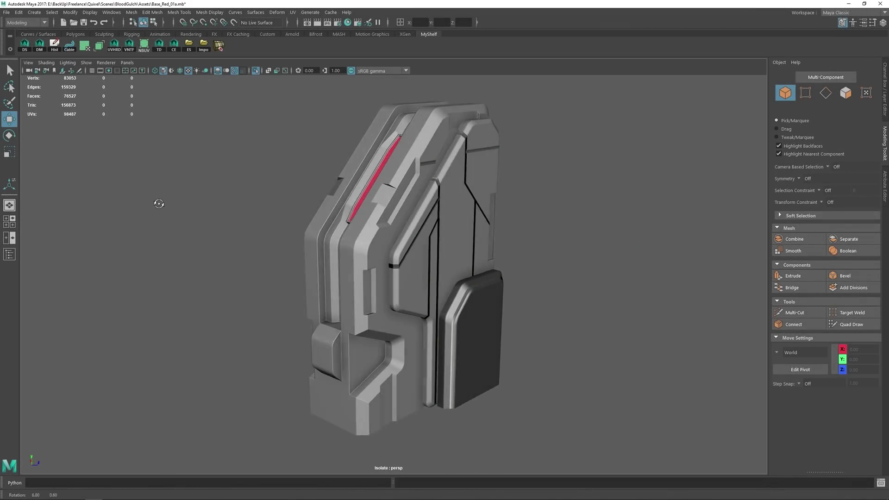
pyautogui.keyDown('alt'); pyautogui.moveTo(159, 204); pyautogui.dragTo(246, 200); pyautogui.keyUp('alt')
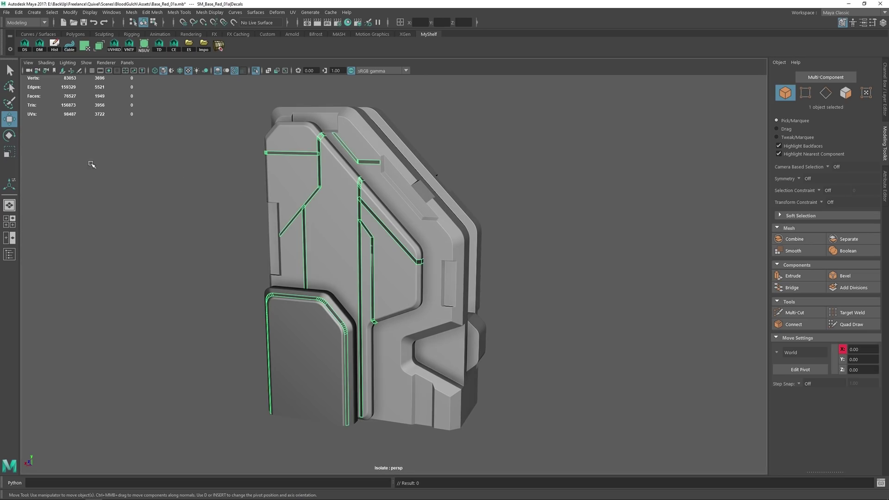
pyautogui.keyDown('alt'); pyautogui.moveTo(108, 178); pyautogui.dragTo(1, 192); pyautogui.keyUp('alt')
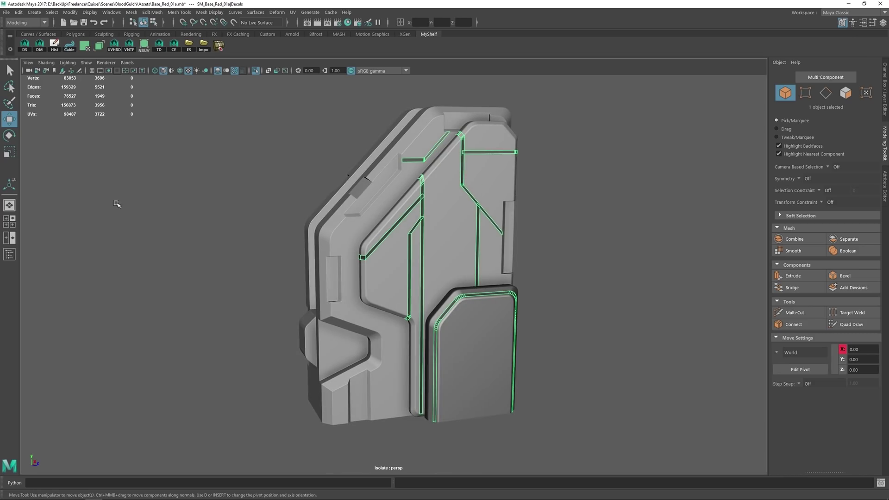
pyautogui.keyDown('alt'); pyautogui.moveTo(170, 227); pyautogui.dragTo(133, 220, button='middle'); pyautogui.keyUp('alt')
pyautogui.keyDown('alt'); pyautogui.moveTo(222, 232); pyautogui.dragTo(398, 342, button='right'); pyautogui.keyUp('alt')
pyautogui.keyDown('alt'); pyautogui.moveTo(350, 283); pyautogui.dragTo(340, 252); pyautogui.keyUp('alt')
pyautogui.keyDown('alt'); pyautogui.moveTo(340, 252); pyautogui.dragTo(132, 103, button='right'); pyautogui.keyUp('alt')
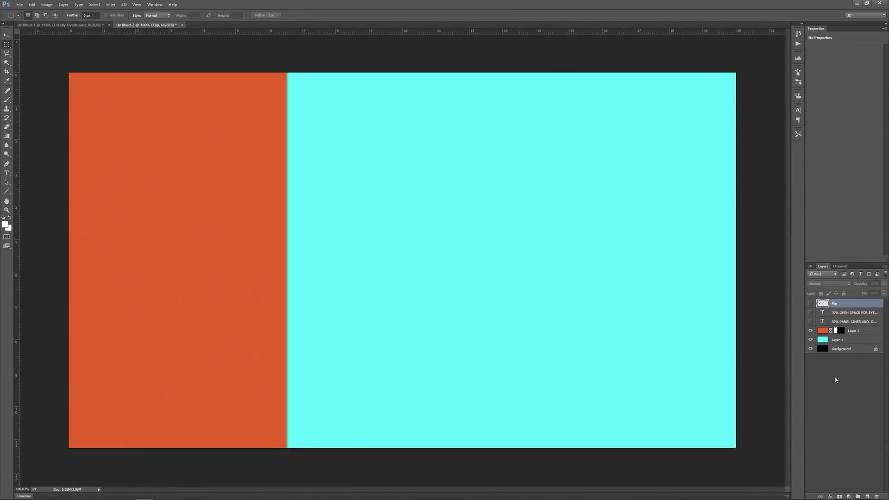
# In Photoshop, show the 30% panel lines and 70% open space text layers and the Flip layer
pyautogui.click(810, 321)
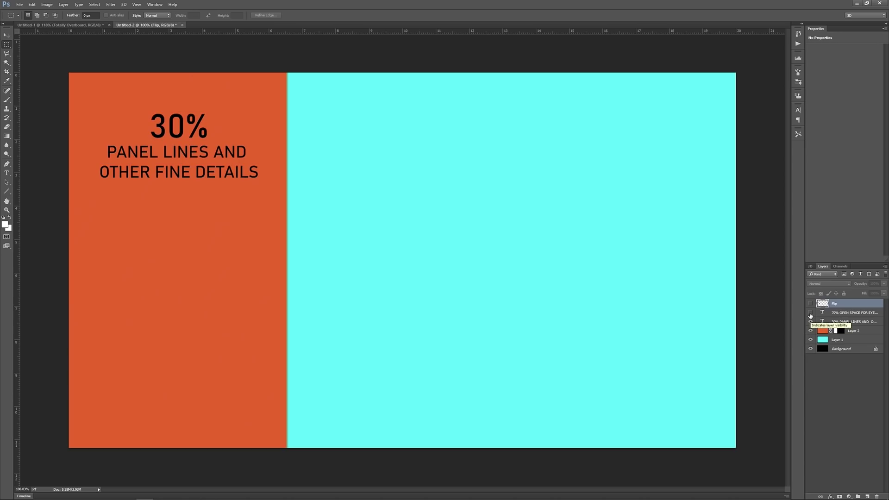
pyautogui.click(810, 314)
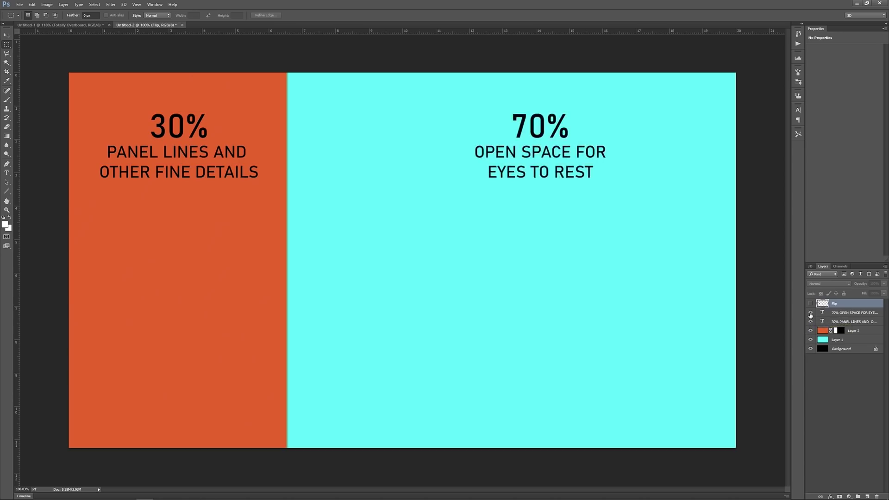
pyautogui.click(810, 304)
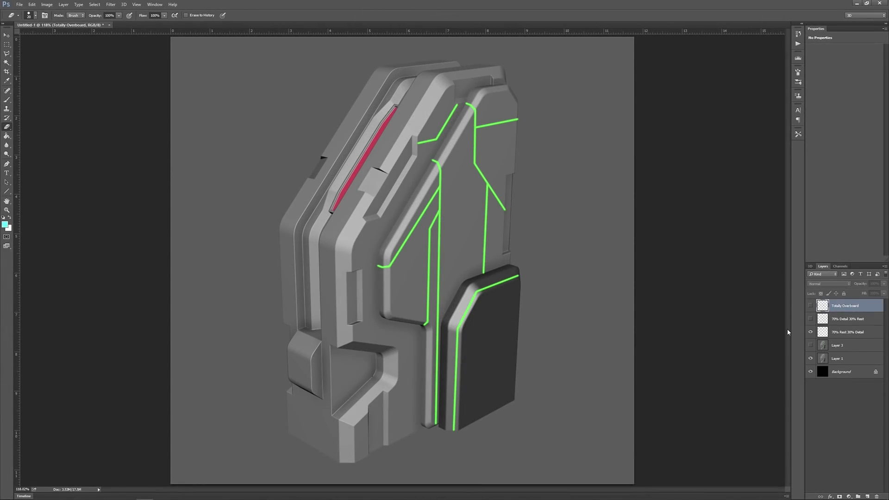
# In the paint-over document, show the 70% Detail 30% Rest and Totally Overboard layers
pyautogui.click(810, 319)
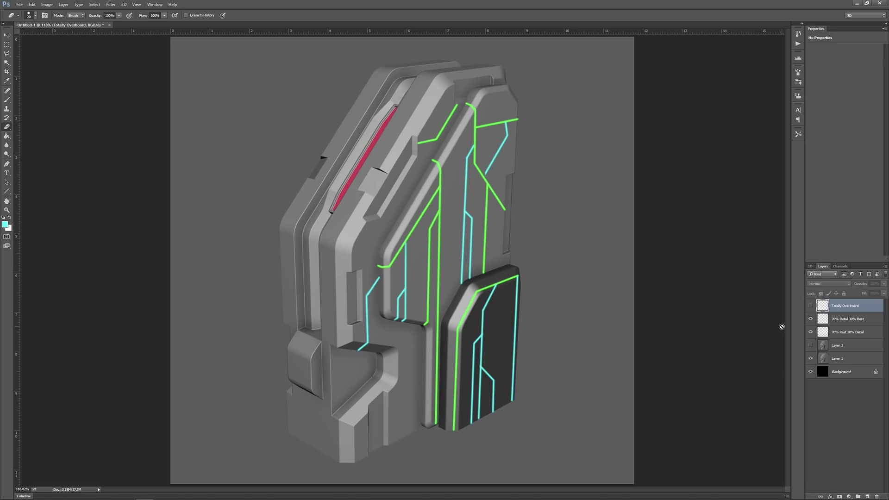
pyautogui.click(810, 305)
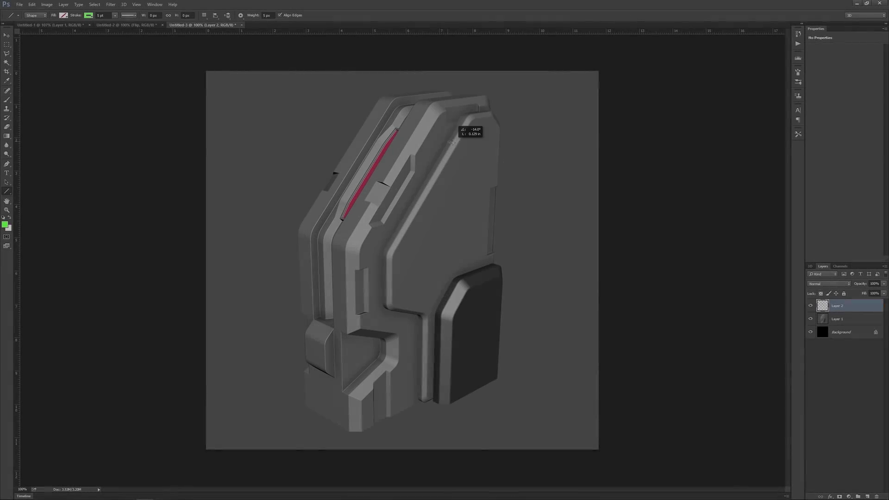
# Draw connected green 5 px lines down the large side plate and around the lower panel's rim, undoing a misplaced line
pyautogui.moveTo(448, 142); pyautogui.dragTo(456, 146)
pyautogui.moveTo(458, 180); pyautogui.dragTo(458, 214)
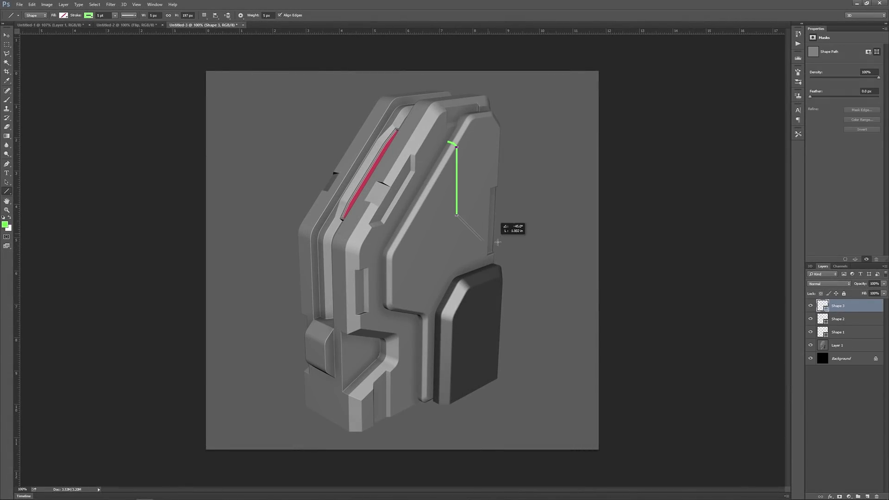
pyautogui.moveTo(504, 244); pyautogui.dragTo(467, 286)
pyautogui.moveTo(466, 287); pyautogui.dragTo(451, 318)
pyautogui.moveTo(450, 317)
pyautogui.mouseDown()
pyautogui.moveTo(447, 404)
pyautogui.moveTo(433, 180)
pyautogui.moveTo(425, 181)
pyautogui.mouseUp()
pyautogui.hotkey('ctrl', 'z')
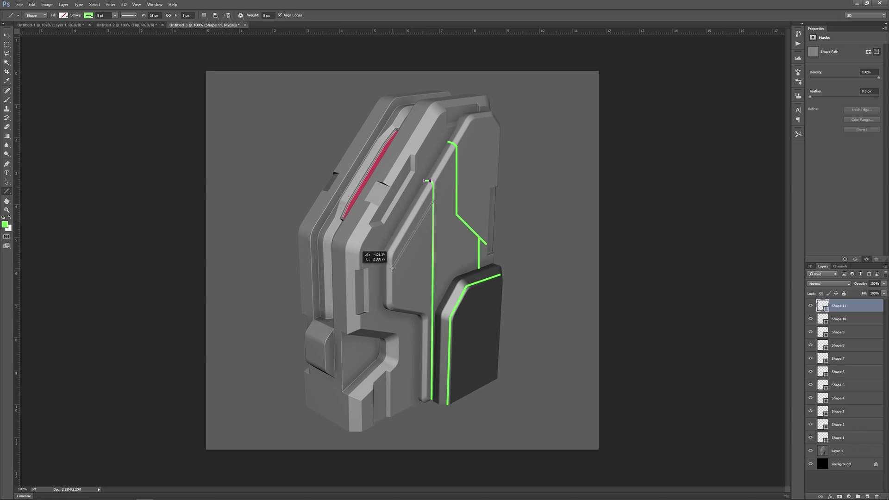
# Draw green lines branching from the long vertical line diagonally over the plate's front edge and down to its lower step
pyautogui.moveTo(392, 268); pyautogui.dragTo(393, 268)
pyautogui.moveTo(392, 268); pyautogui.dragTo(387, 268)
pyautogui.moveTo(387, 268); pyautogui.dragTo(381, 268)
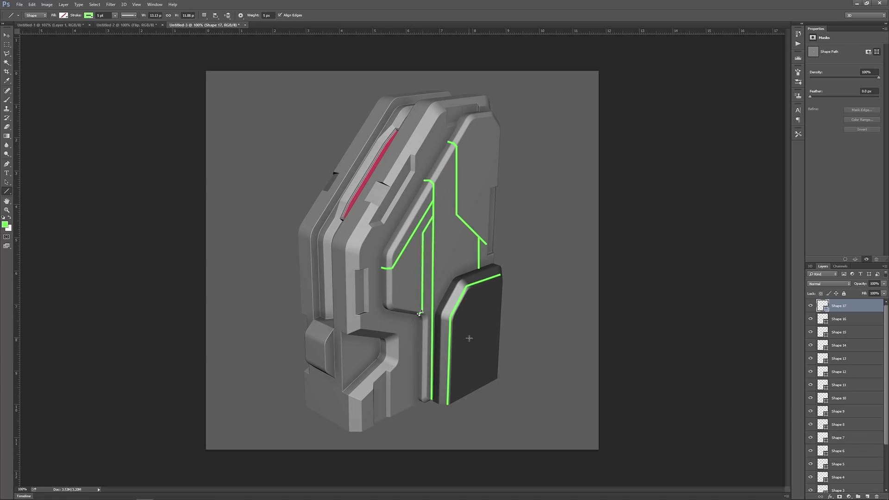
pyautogui.moveTo(425, 158); pyautogui.dragTo(425, 158)
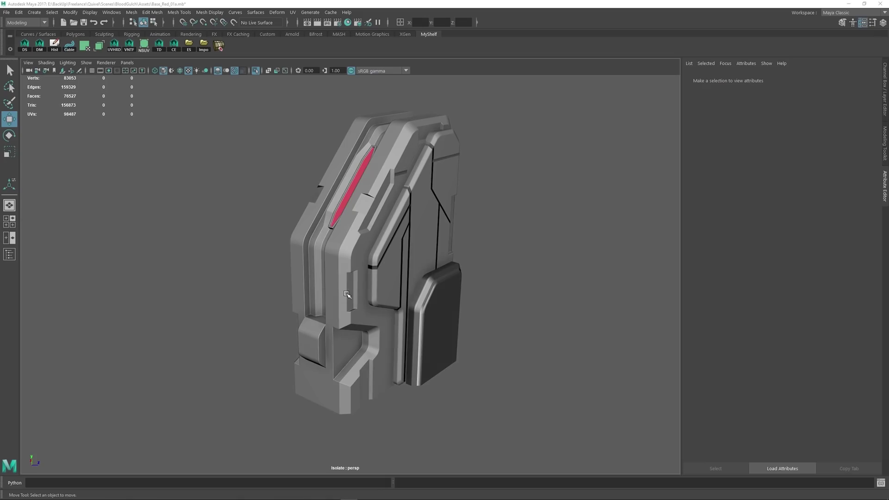
# Switch to Maya, view the piece from several angles, and hide the Decals group
pyautogui.keyDown('alt'); pyautogui.moveTo(326, 288); pyautogui.dragTo(300, 279); pyautogui.keyUp('alt')
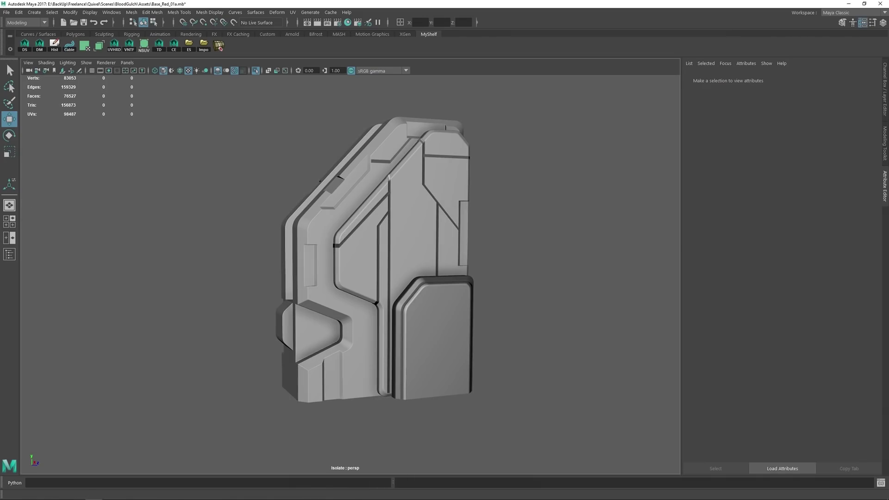
pyautogui.keyDown('alt'); pyautogui.moveTo(107, 161); pyautogui.dragTo(216, 183); pyautogui.keyUp('alt')
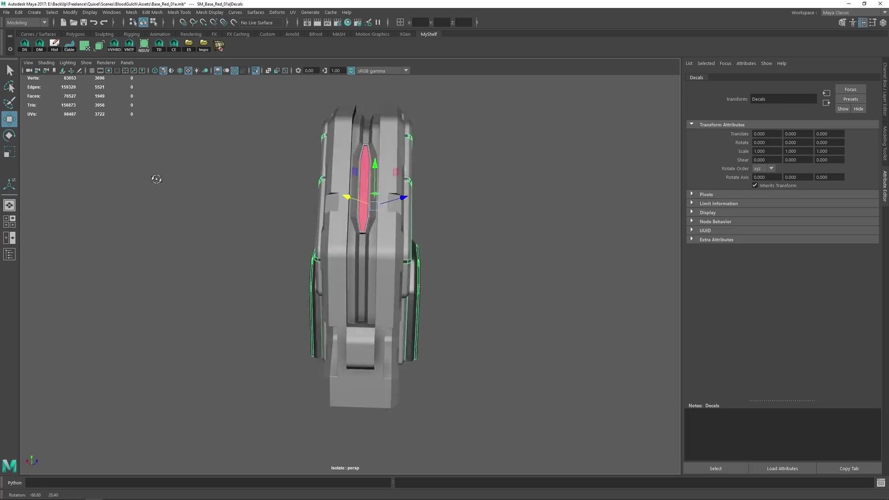
pyautogui.keyDown('alt'); pyautogui.moveTo(147, 177); pyautogui.dragTo(114, 173); pyautogui.keyUp('alt')
pyautogui.click(114, 175)
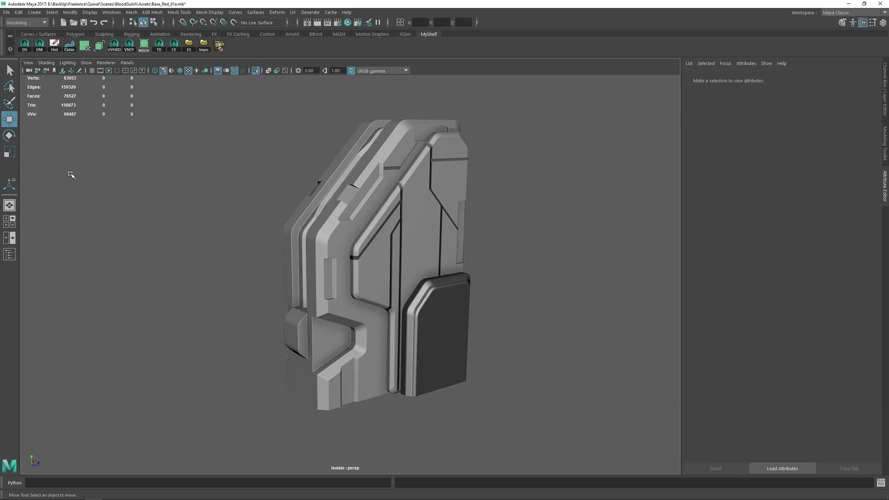
pyautogui.hotkey('ctrl', 'z')
pyautogui.press('h')
pyautogui.click(199, 224)
pyautogui.keyDown('alt'); pyautogui.moveTo(226, 235); pyautogui.dragTo(219, 231, button='middle'); pyautogui.keyUp('alt')
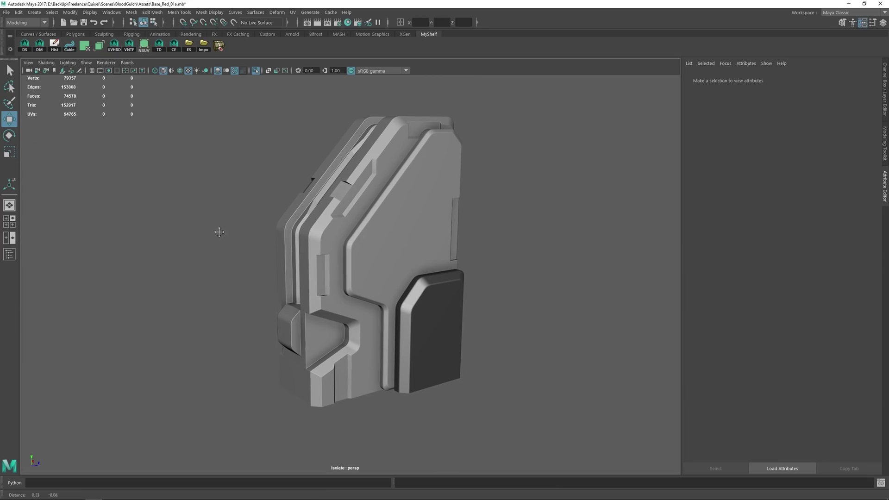
# Make the large side plate a live surface and activate Quad Draw
pyautogui.click(441, 227)
pyautogui.click(454, 169)
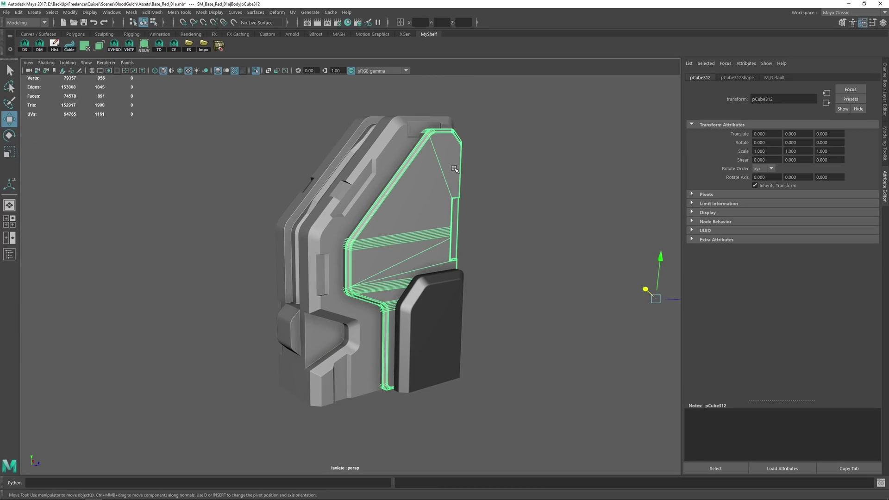
pyautogui.click(235, 22)
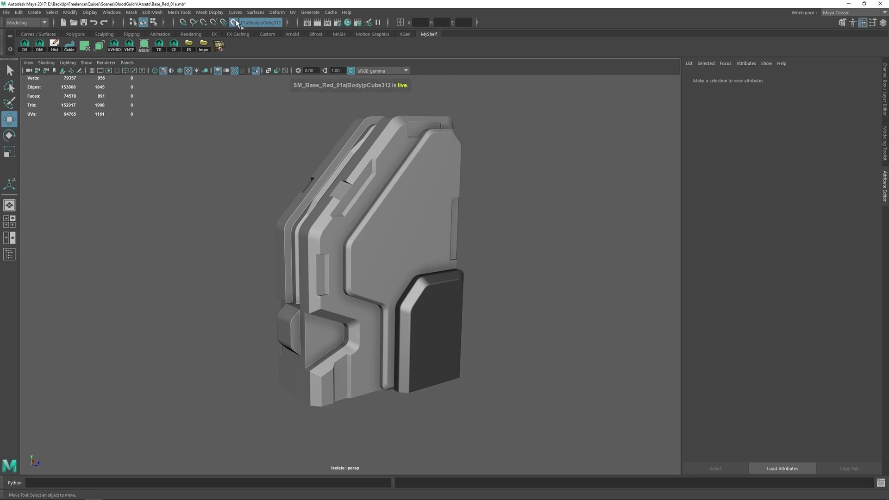
pyautogui.click(884, 158)
pyautogui.click(852, 324)
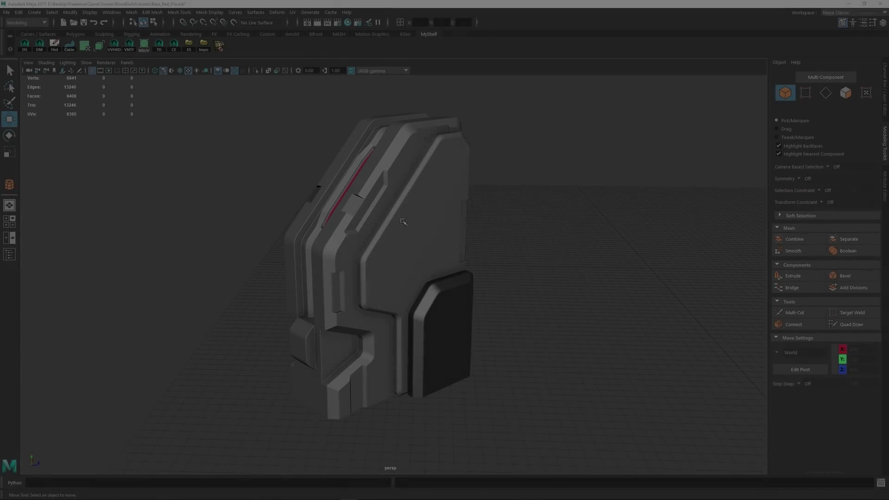
# Make the large side plate live and draw a polygon cube on the middle of its surface
pyautogui.click(403, 223)
pyautogui.click(233, 23)
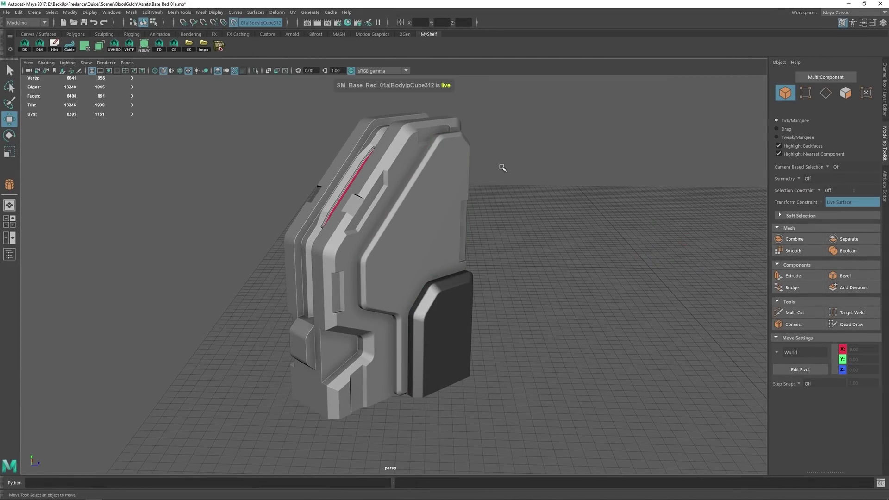
pyautogui.keyDown('shift'); pyautogui.moveTo(512, 172); pyautogui.dragTo(458, 214, button='right'); pyautogui.keyUp('shift')
pyautogui.moveTo(409, 214); pyautogui.dragTo(452, 227)
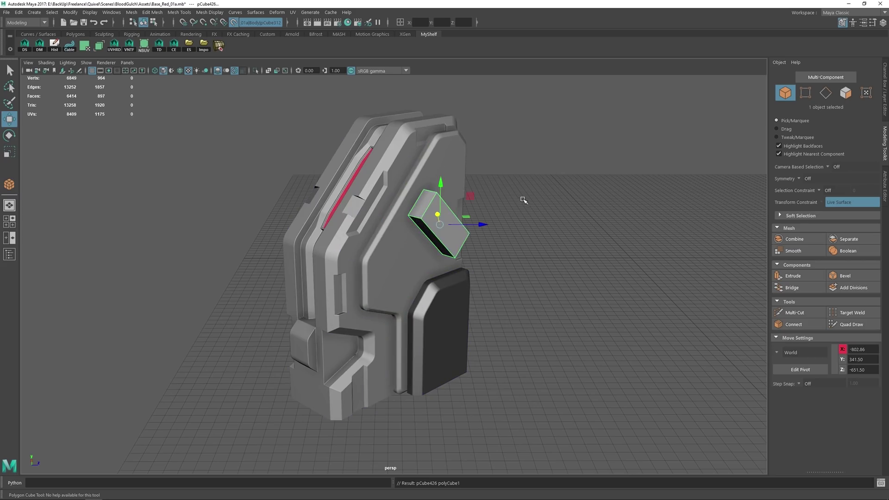
pyautogui.moveTo(522, 200); pyautogui.dragTo(574, 161, button='right')
pyautogui.click(556, 161)
# Draw a small polygon cylinder on the live side plate near its upper corner
pyautogui.keyDown('shift'); pyautogui.moveTo(511, 155); pyautogui.dragTo(473, 160, button='right'); pyautogui.keyUp('shift')
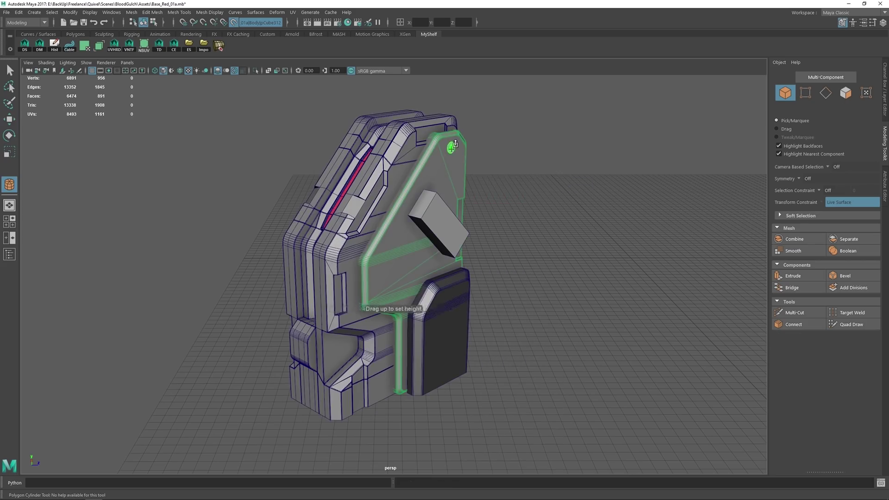
pyautogui.moveTo(455, 144); pyautogui.dragTo(465, 149)
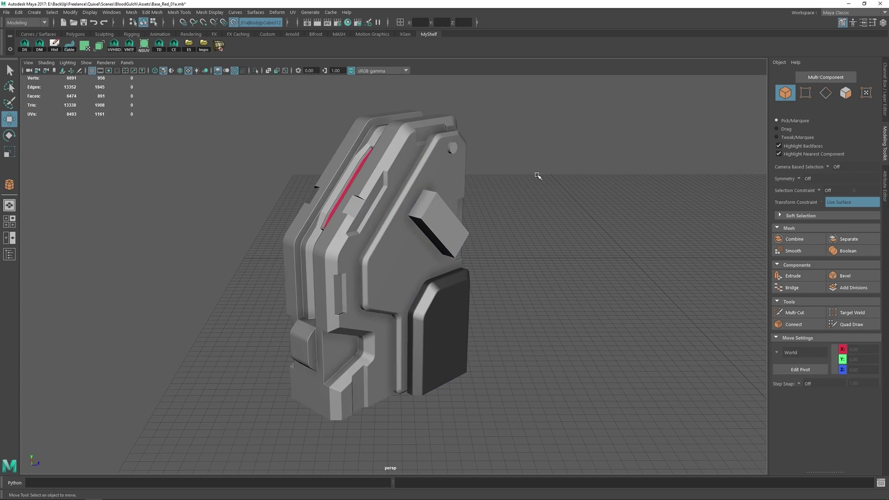
pyautogui.keyDown('alt'); pyautogui.moveTo(537, 176); pyautogui.dragTo(519, 180); pyautogui.keyUp('alt')
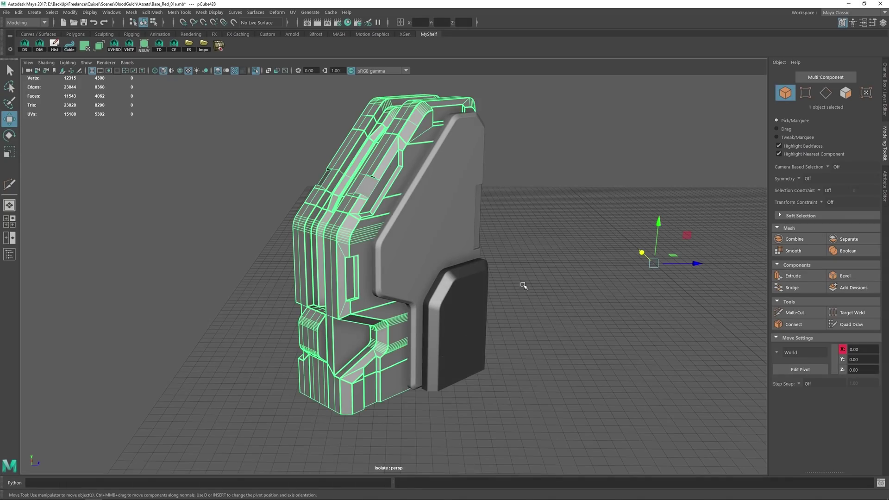
# Select the edge ring on the lower panel's chamfered rim and insert an edge loop with the Connect tool
pyautogui.click(480, 267)
pyautogui.moveTo(512, 232); pyautogui.dragTo(497, 161, button='right')
pyautogui.doubleClick(435, 311)
pyautogui.keyDown('shift'); pyautogui.rightClick(435, 312); pyautogui.keyUp('shift')
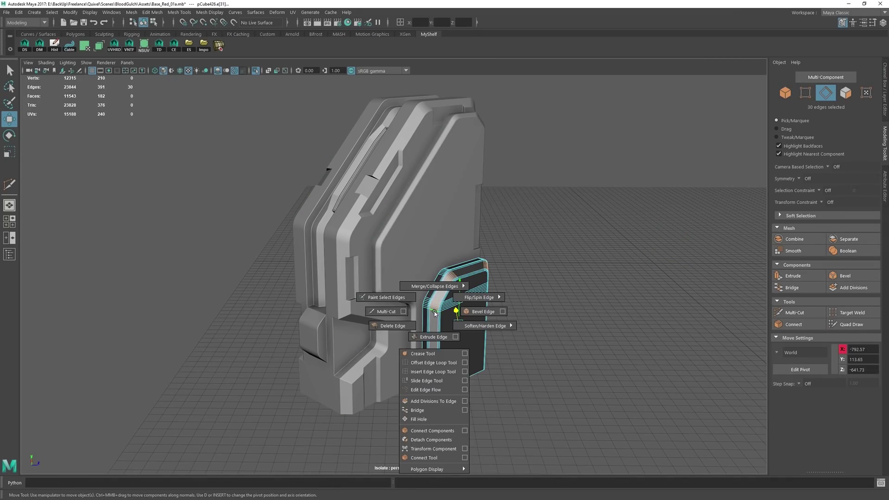
pyautogui.click(432, 456)
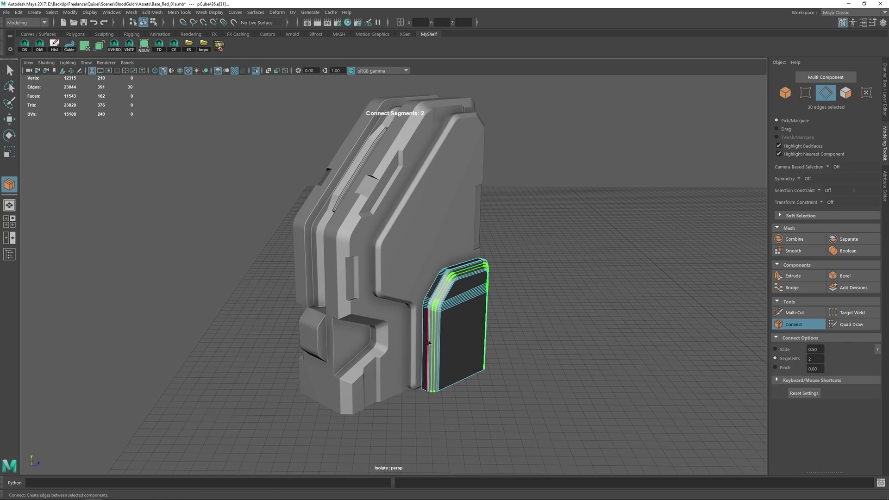
pyautogui.press('w')
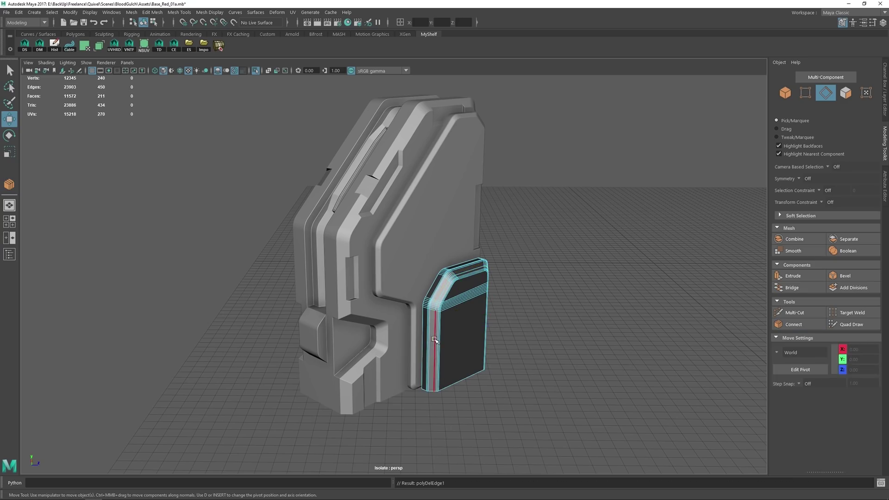
# Bevel the new edge loop around the lower panel's rim into a narrow strip of faces
pyautogui.keyDown('shift'); pyautogui.moveTo(435, 342); pyautogui.dragTo(435, 385, button='right'); pyautogui.keyUp('shift')
pyautogui.keyDown('alt'); pyautogui.moveTo(456, 337); pyautogui.dragTo(562, 420, button='right'); pyautogui.keyUp('alt')
pyautogui.press('w')
# Delete all of the lower panel's faces except the narrow strip and return to object selection
pyautogui.moveTo(491, 233); pyautogui.dragTo(491, 257, button='right')
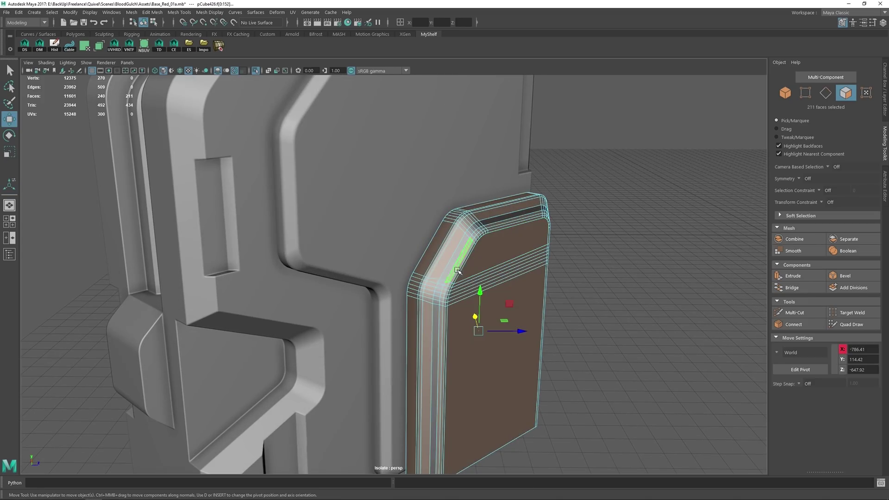
pyautogui.press('Delete')
pyautogui.moveTo(456, 232); pyautogui.dragTo(542, 177, button='right')
pyautogui.keyDown('alt'); pyautogui.moveTo(545, 209); pyautogui.dragTo(523, 196, button='middle'); pyautogui.keyUp('alt')
pyautogui.moveTo(524, 195); pyautogui.dragTo(592, 120, button='right')
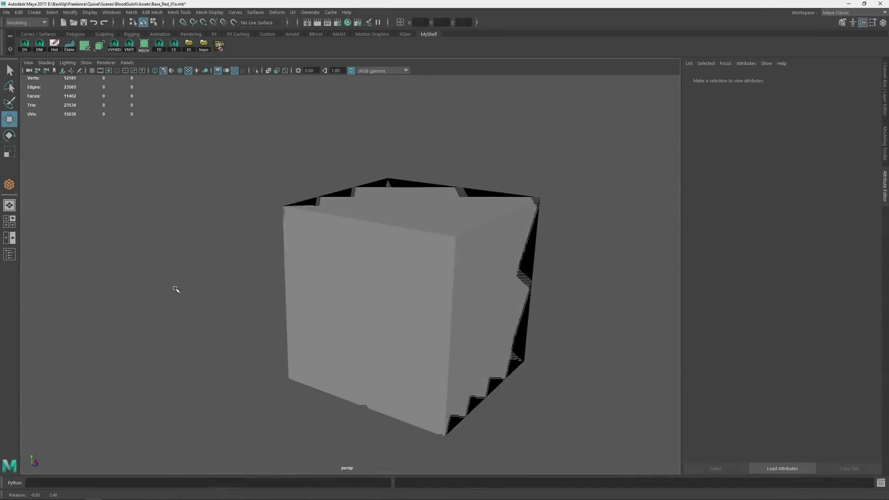
pyautogui.moveTo(176, 292)
pyautogui.keyDown('alt'); pyautogui.mouseDown()
pyautogui.moveTo(196, 292)
pyautogui.moveTo(171, 292)
pyautogui.mouseUp(); pyautogui.keyUp('alt')
pyautogui.keyDown('alt'); pyautogui.moveTo(290, 288); pyautogui.dragTo(230, 278, button='middle'); pyautogui.keyUp('alt')
pyautogui.moveTo(230, 277)
pyautogui.keyDown('alt'); pyautogui.mouseDown()
pyautogui.moveTo(234, 268)
pyautogui.moveTo(246, 271)
pyautogui.moveTo(220, 267)
pyautogui.mouseUp(); pyautogui.keyUp('alt')
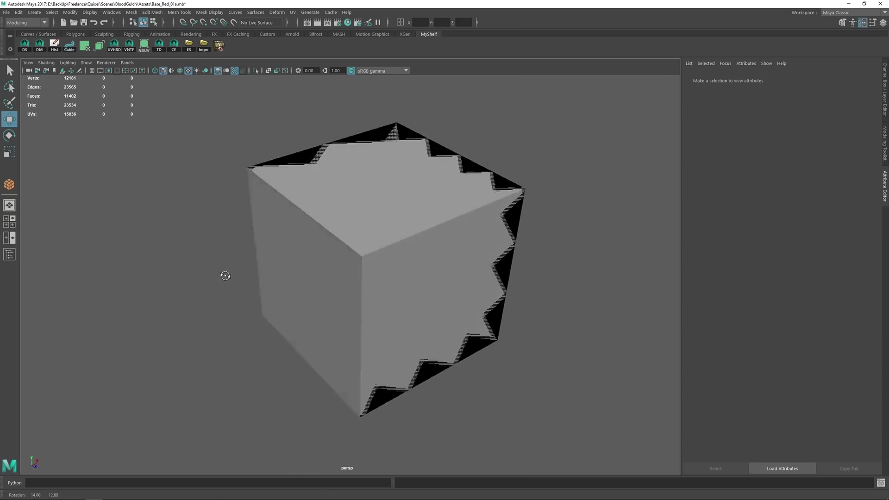
pyautogui.keyDown('alt'); pyautogui.moveTo(231, 274); pyautogui.dragTo(247, 263); pyautogui.keyUp('alt')
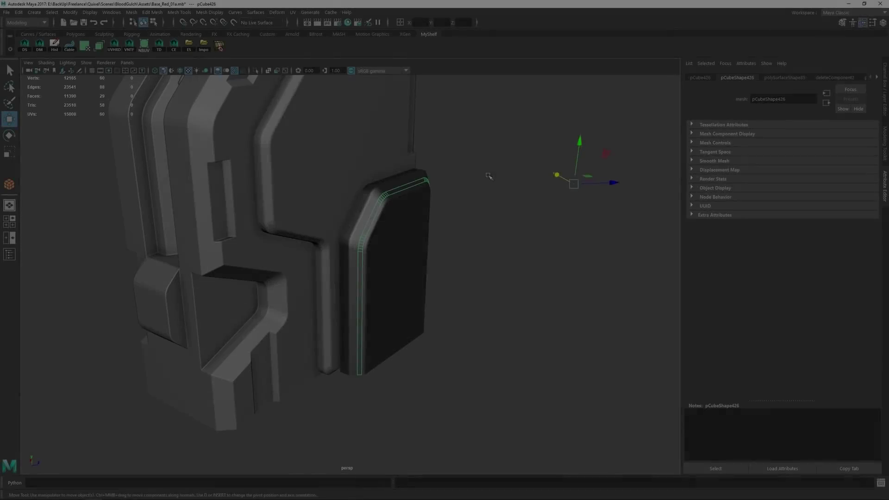
# Select the narrow strip's faces on the lower panel and offset them outward about 0.016 with Transform Component
pyautogui.press('F11')
pyautogui.doubleClick(423, 181)
pyautogui.click(147, 12)
pyautogui.click(161, 115)
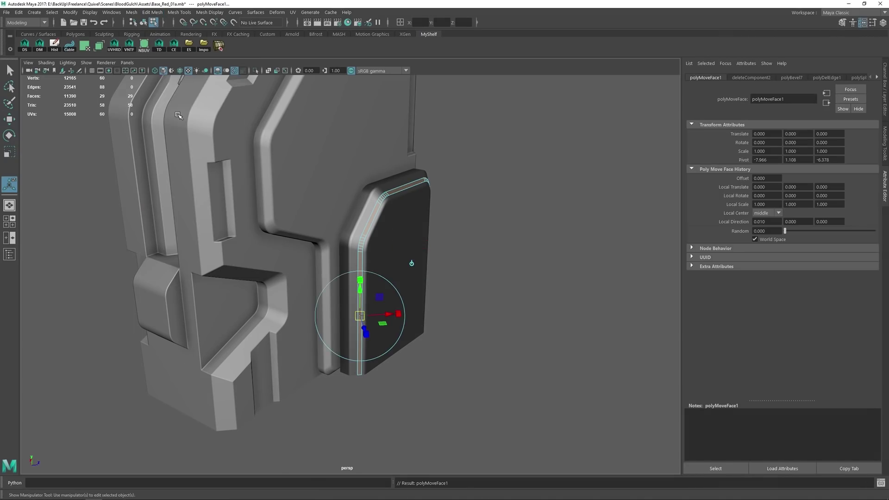
pyautogui.scroll(5, 424, 376)
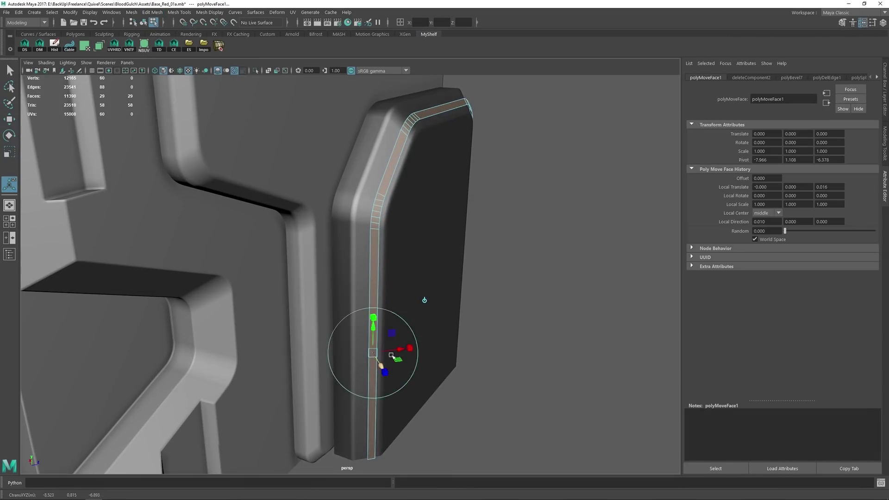
pyautogui.keyDown('alt'); pyautogui.moveTo(442, 287); pyautogui.dragTo(464, 246); pyautogui.keyUp('alt')
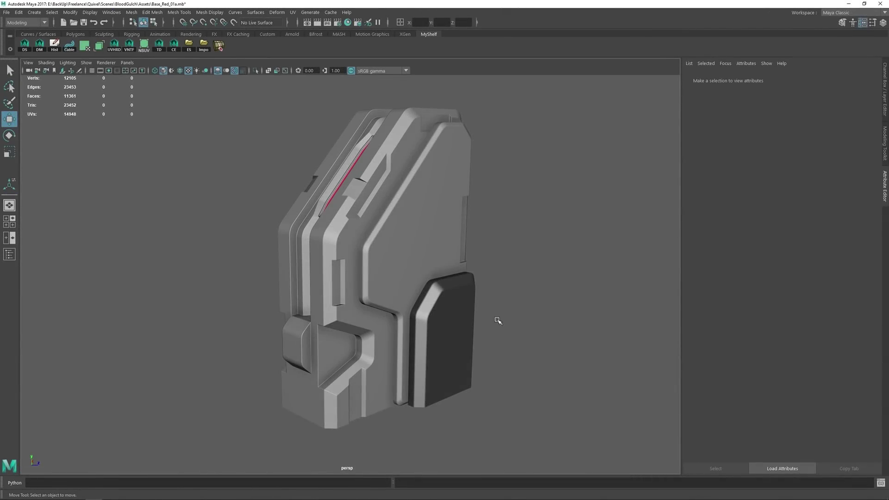
# Try deleting the supporting edge loops along the dark lower panel's bevelled rim
pyautogui.click(471, 312)
pyautogui.press('f')
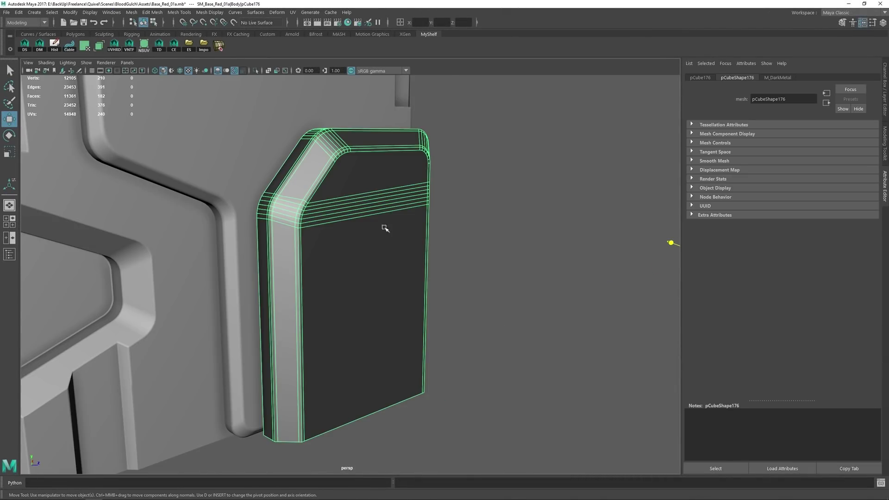
pyautogui.keyDown('alt'); pyautogui.moveTo(369, 212); pyautogui.dragTo(367, 238); pyautogui.keyUp('alt')
pyautogui.keyDown('alt'); pyautogui.moveTo(367, 238); pyautogui.dragTo(374, 314, button='right'); pyautogui.keyUp('alt')
pyautogui.keyDown('alt'); pyautogui.moveTo(374, 314); pyautogui.dragTo(343, 170); pyautogui.keyUp('alt')
pyautogui.hotkey('ctrl', 'Delete')
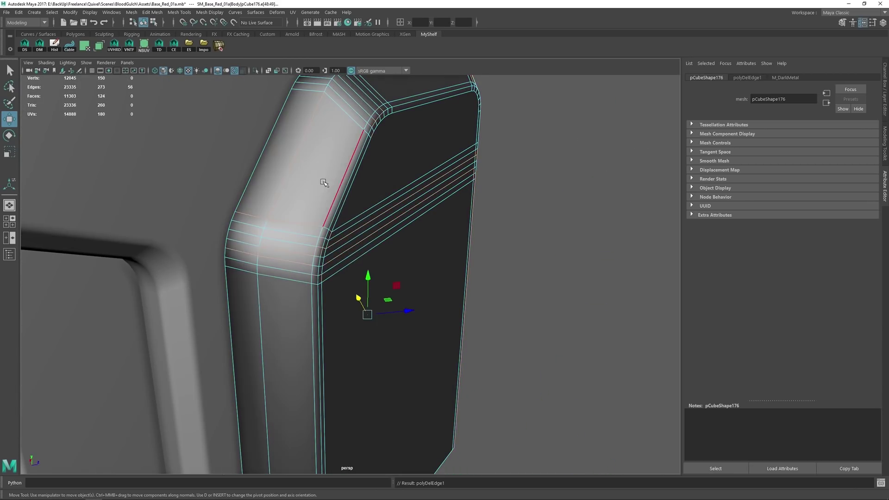
pyautogui.click(531, 137)
pyautogui.keyDown('alt'); pyautogui.moveTo(532, 137); pyautogui.dragTo(506, 219); pyautogui.keyUp('alt')
pyautogui.hotkey('ctrl', 'z')
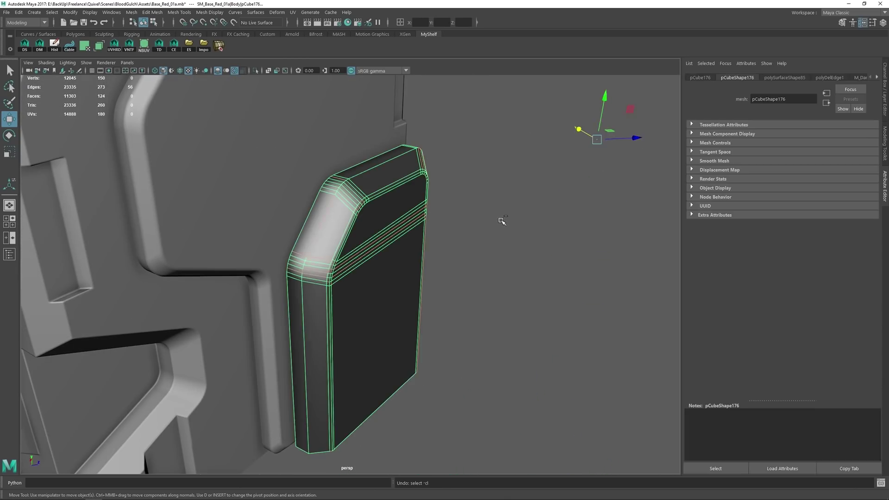
# Examine the wall piece's bevels and supporting edge loops up close, including those around the red light recess
pyautogui.click(494, 152)
pyautogui.keyDown('alt'); pyautogui.moveTo(494, 153); pyautogui.dragTo(322, 224); pyautogui.keyUp('alt')
pyautogui.click(322, 224)
pyautogui.keyDown('alt'); pyautogui.moveTo(321, 224); pyautogui.dragTo(392, 308, button='right'); pyautogui.keyUp('alt')
pyautogui.keyDown('alt'); pyautogui.moveTo(391, 308); pyautogui.dragTo(377, 265); pyautogui.keyUp('alt')
pyautogui.keyDown('alt'); pyautogui.moveTo(354, 148); pyautogui.dragTo(368, 264, button='middle'); pyautogui.keyUp('alt')
pyautogui.keyDown('alt'); pyautogui.moveTo(368, 264); pyautogui.dragTo(440, 230, button='right'); pyautogui.keyUp('alt')
pyautogui.keyDown('alt'); pyautogui.moveTo(440, 230); pyautogui.dragTo(453, 250); pyautogui.keyUp('alt')
pyautogui.keyDown('alt'); pyautogui.moveTo(452, 250); pyautogui.dragTo(490, 299, button='middle'); pyautogui.keyUp('alt')
pyautogui.keyDown('alt'); pyautogui.moveTo(490, 299); pyautogui.dragTo(393, 311); pyautogui.keyUp('alt')
pyautogui.keyDown('alt'); pyautogui.moveTo(393, 311); pyautogui.dragTo(362, 308, button='middle'); pyautogui.keyUp('alt')
pyautogui.keyDown('alt'); pyautogui.moveTo(362, 308); pyautogui.dragTo(448, 239); pyautogui.keyUp('alt')
pyautogui.keyDown('alt'); pyautogui.moveTo(391, 234); pyautogui.dragTo(370, 237); pyautogui.keyUp('alt')
pyautogui.keyDown('alt'); pyautogui.moveTo(370, 237); pyautogui.dragTo(329, 232, button='right'); pyautogui.keyUp('alt')
pyautogui.click(329, 232)
pyautogui.keyDown('alt'); pyautogui.moveTo(329, 232); pyautogui.dragTo(381, 218); pyautogui.keyUp('alt')
pyautogui.keyDown('alt'); pyautogui.moveTo(381, 218); pyautogui.dragTo(435, 313, button='right'); pyautogui.keyUp('alt')
pyautogui.keyDown('alt'); pyautogui.moveTo(434, 313); pyautogui.dragTo(325, 243); pyautogui.keyUp('alt')
pyautogui.keyDown('alt'); pyautogui.moveTo(325, 243); pyautogui.dragTo(280, 223, button='right'); pyautogui.keyUp('alt')
pyautogui.click(139, 134)
pyautogui.keyDown('alt'); pyautogui.moveTo(170, 158); pyautogui.dragTo(283, 172); pyautogui.keyUp('alt')
pyautogui.click(296, 204)
pyautogui.keyDown('alt'); pyautogui.moveTo(297, 203); pyautogui.dragTo(370, 245, button='right'); pyautogui.keyUp('alt')
pyautogui.moveTo(370, 245)
pyautogui.keyDown('alt'); pyautogui.mouseDown()
pyautogui.moveTo(390, 279)
pyautogui.moveTo(363, 253)
pyautogui.mouseUp(); pyautogui.keyUp('alt')
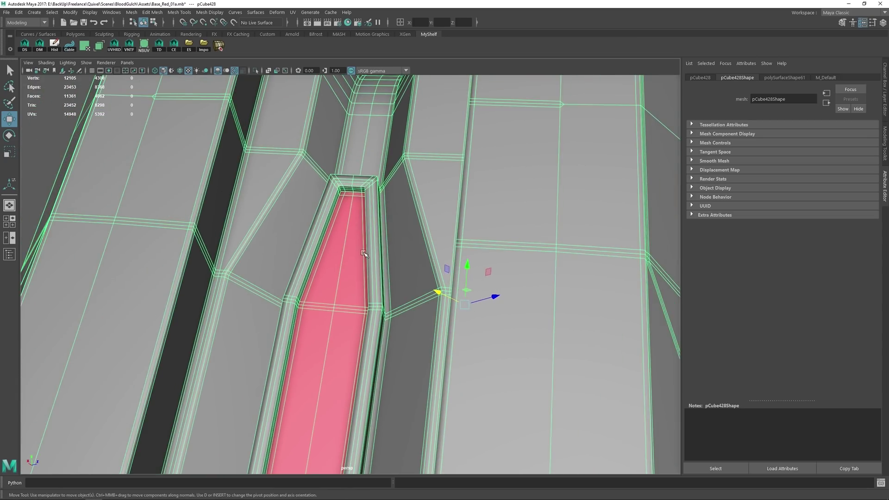
pyautogui.click(54, 154)
pyautogui.keyDown('alt'); pyautogui.moveTo(327, 171); pyautogui.dragTo(292, 134); pyautogui.keyUp('alt')
pyautogui.keyDown('alt'); pyautogui.moveTo(291, 134); pyautogui.dragTo(330, 139, button='right'); pyautogui.keyUp('alt')
pyautogui.keyDown('alt'); pyautogui.moveTo(329, 139); pyautogui.dragTo(375, 185); pyautogui.keyUp('alt')
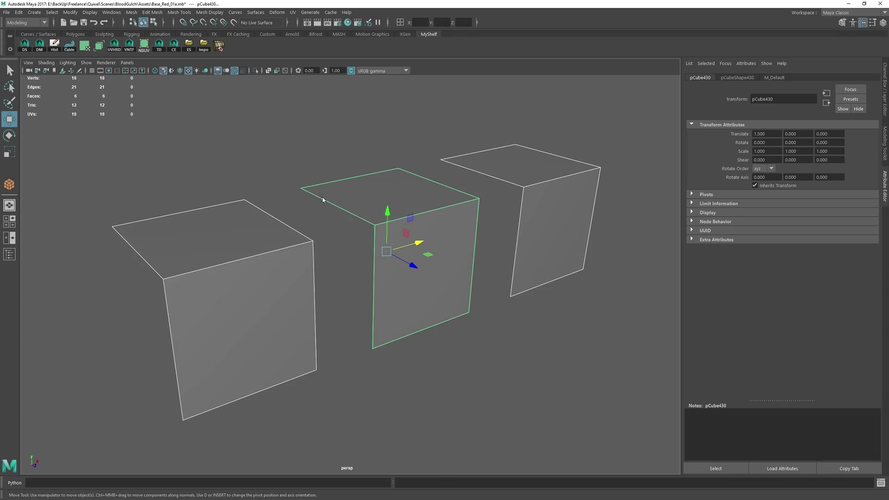
# Bevel the shared front edge of the first sample block with one segment and a fraction of 0.15
pyautogui.moveTo(317, 198); pyautogui.dragTo(426, 452, button='right')
pyautogui.rightClick(277, 233)
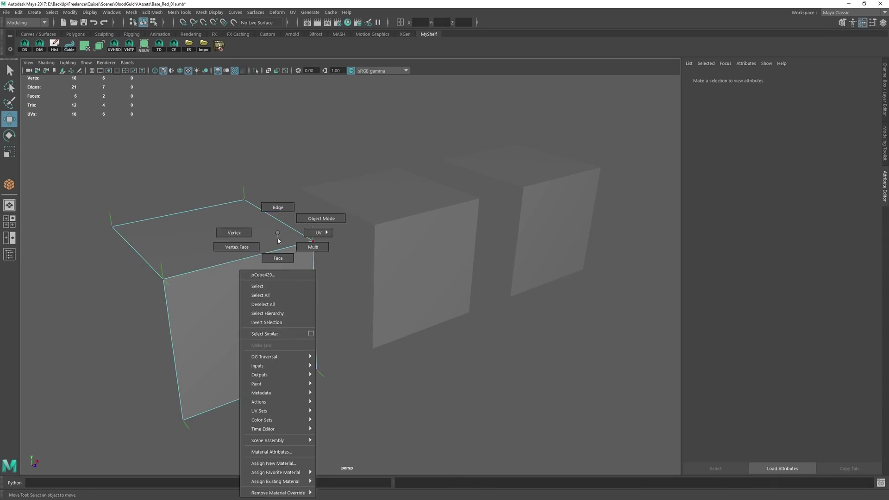
pyautogui.moveTo(278, 241); pyautogui.dragTo(278, 208, button='right')
pyautogui.click(268, 252)
pyautogui.hotkey('ctrl', 'b')
pyautogui.moveTo(279, 245); pyautogui.dragTo(271, 241, button='middle')
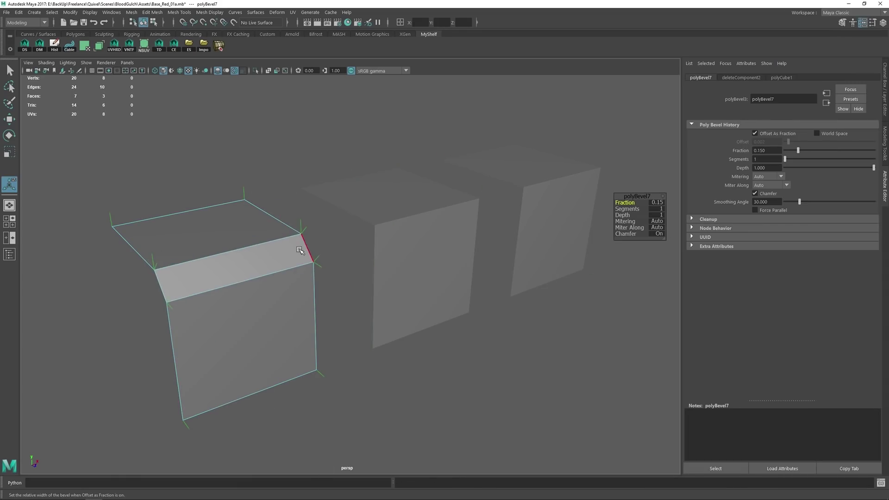
# Soften the edges of the first block's bevel and return to object selection
pyautogui.press('w')
pyautogui.click(260, 252)
pyautogui.keyDown('shift'); pyautogui.moveTo(287, 241); pyautogui.dragTo(368, 255, button='right'); pyautogui.keyUp('shift')
pyautogui.moveTo(289, 286); pyautogui.dragTo(297, 239, button='right')
# Isolate the first block in side view and point the vertex normals of its flat faces in the face direction
pyautogui.click(255, 70)
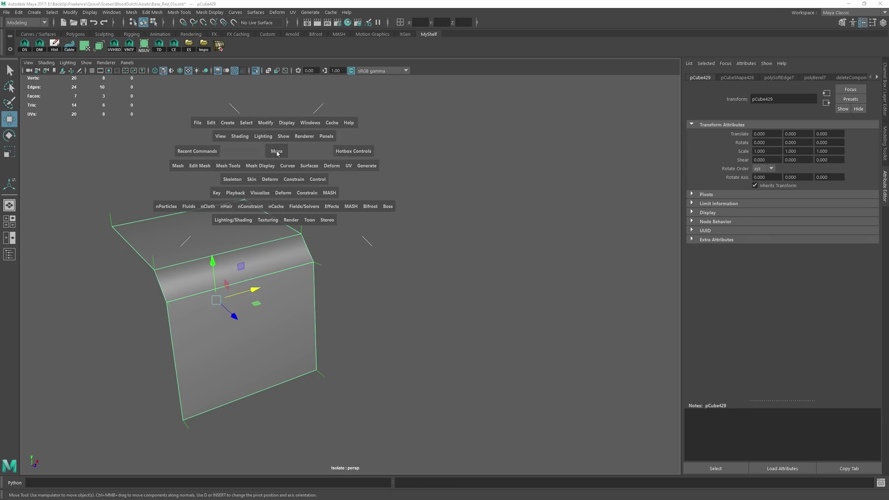
pyautogui.moveTo(258, 171); pyautogui.dragTo(301, 158)
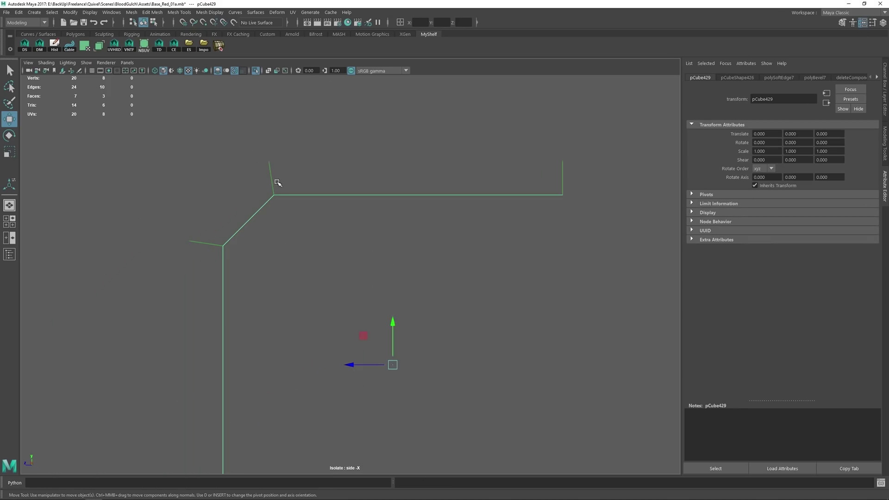
pyautogui.moveTo(344, 207); pyautogui.dragTo(347, 245, button='right')
pyautogui.moveTo(381, 125); pyautogui.dragTo(351, 162)
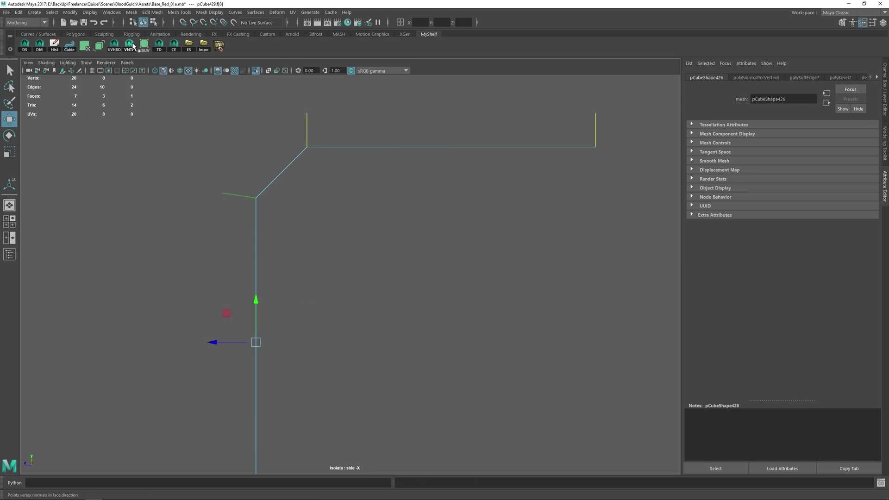
pyautogui.moveTo(203, 241); pyautogui.dragTo(238, 222, button='right')
pyautogui.press('space')
pyautogui.moveTo(288, 196); pyautogui.dragTo(291, 174)
pyautogui.click(320, 197)
pyautogui.keyDown('alt'); pyautogui.moveTo(322, 203); pyautogui.dragTo(311, 252); pyautogui.keyUp('alt')
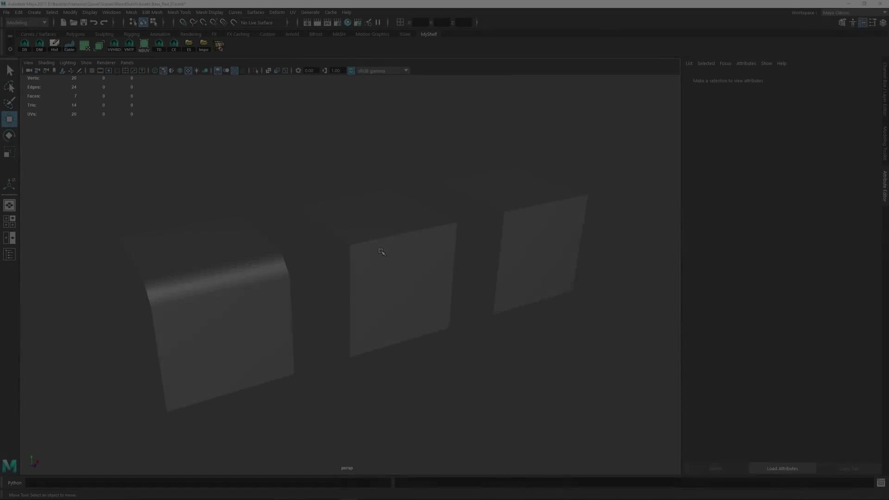
# Bevel the middle block's front corner edge into a narrow two-segment bevel
pyautogui.click(381, 251)
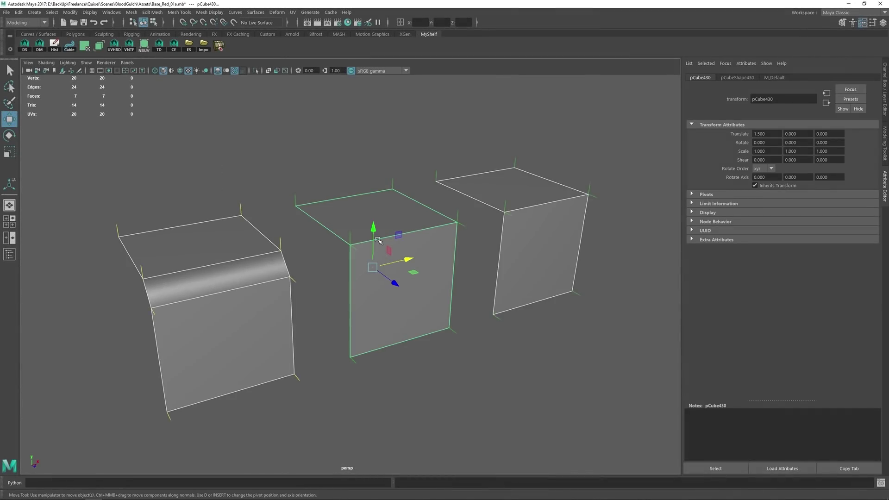
pyautogui.moveTo(388, 206); pyautogui.dragTo(394, 160, button='right')
pyautogui.click(399, 224)
pyautogui.keyDown('shift'); pyautogui.moveTo(398, 224); pyautogui.dragTo(418, 227, button='right'); pyautogui.keyUp('shift')
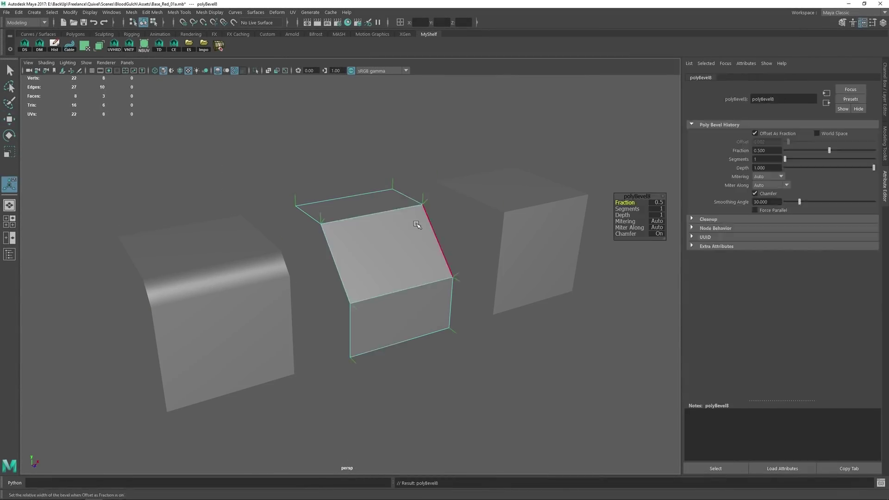
pyautogui.moveTo(419, 226); pyautogui.dragTo(408, 221, button='middle')
pyautogui.press('w')
# Soften the middle block's bevel edges and return to object selection
pyautogui.click(383, 240)
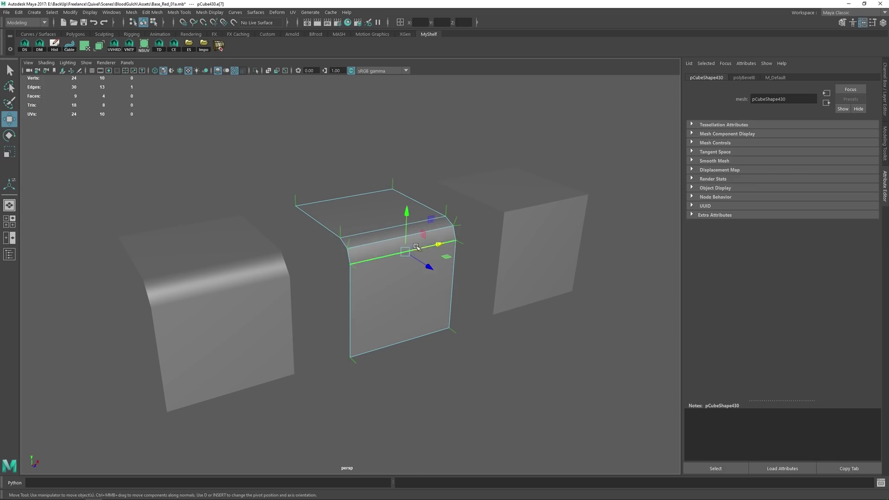
pyautogui.keyDown('shift'); pyautogui.moveTo(434, 236); pyautogui.dragTo(435, 233, button='right'); pyautogui.keyUp('shift')
pyautogui.moveTo(434, 229); pyautogui.dragTo(473, 138, button='right')
pyautogui.click(476, 132)
# Isolate the middle block in side view, align its flat faces' vertex normals to the face direction, and restore the full perspective view
pyautogui.click(385, 199)
pyautogui.click(255, 72)
pyautogui.press('space')
pyautogui.moveTo(288, 129); pyautogui.dragTo(304, 130)
pyautogui.click(375, 229)
pyautogui.hotkey('ctrl', 'z')
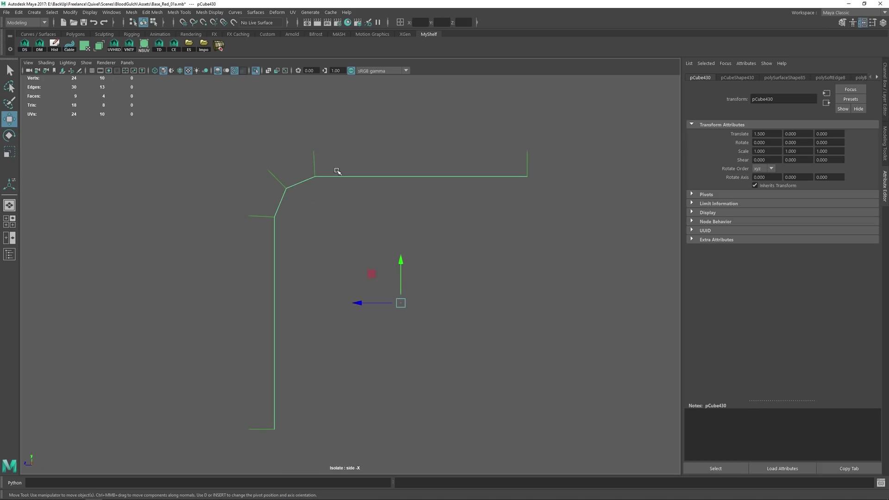
pyautogui.moveTo(347, 160); pyautogui.dragTo(348, 188, button='right')
pyautogui.moveTo(357, 153); pyautogui.dragTo(382, 195)
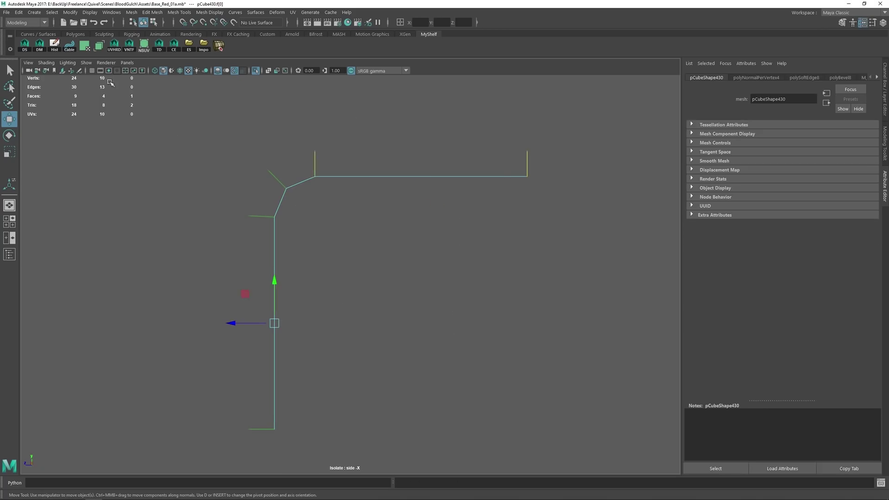
pyautogui.press('F8')
pyautogui.press('space')
pyautogui.moveTo(190, 228); pyautogui.dragTo(307, 254)
pyautogui.click(226, 238)
pyautogui.click(256, 71)
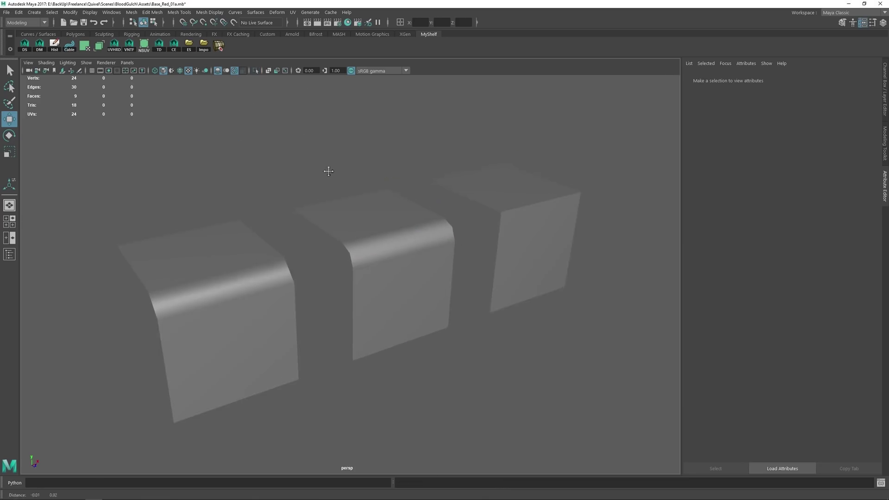
# Isolate the third block and delete its supporting edge loops on both sides of the corner edge
pyautogui.moveTo(324, 171)
pyautogui.keyDown('alt'); pyautogui.mouseDown()
pyautogui.moveTo(328, 183)
pyautogui.moveTo(327, 175)
pyautogui.mouseUp(); pyautogui.keyUp('alt')
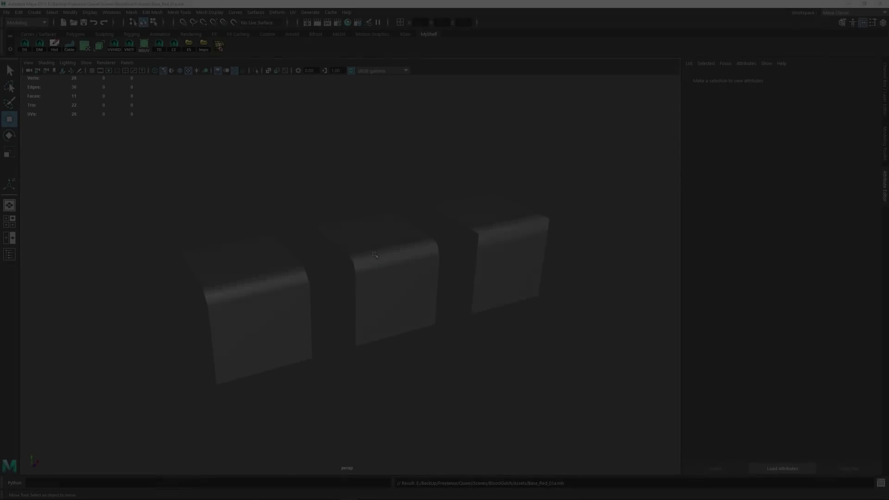
pyautogui.moveTo(197, 167); pyautogui.dragTo(523, 350)
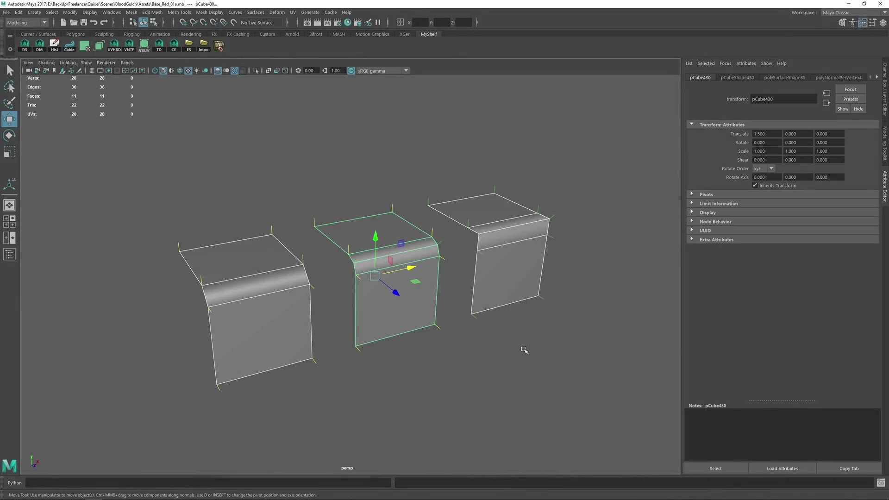
pyautogui.click(256, 70)
pyautogui.press('f')
pyautogui.click(502, 191)
pyautogui.keyDown('alt'); pyautogui.moveTo(502, 190); pyautogui.dragTo(440, 212); pyautogui.keyUp('alt')
pyautogui.click(440, 212)
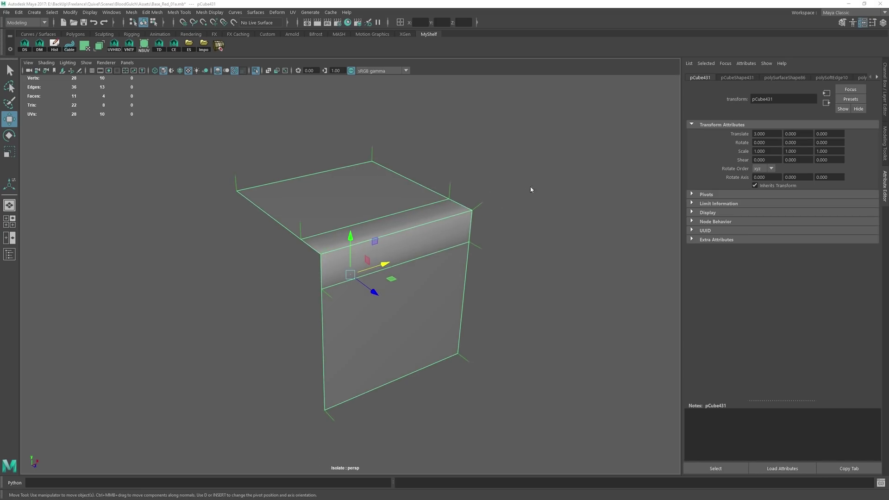
pyautogui.press('space')
pyautogui.moveTo(531, 188); pyautogui.dragTo(453, 178)
pyautogui.press('space')
pyautogui.moveTo(435, 225); pyautogui.dragTo(430, 193, button='right')
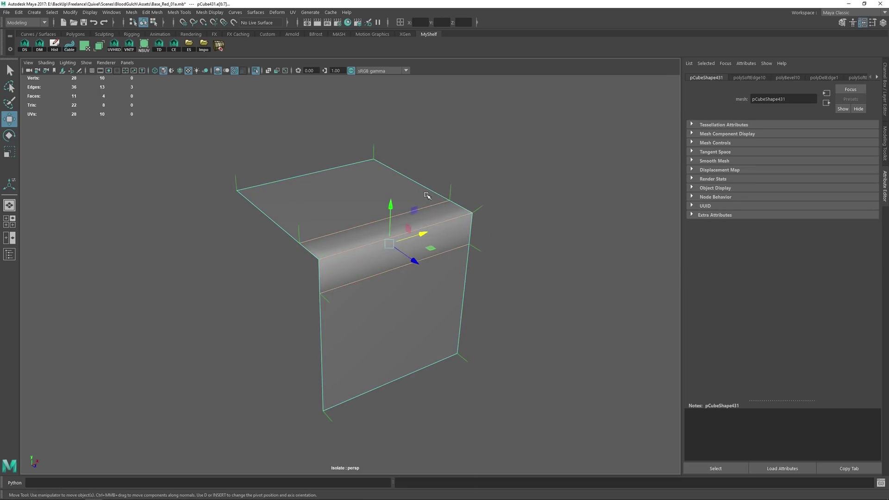
pyautogui.hotkey('ctrl', 'Delete')
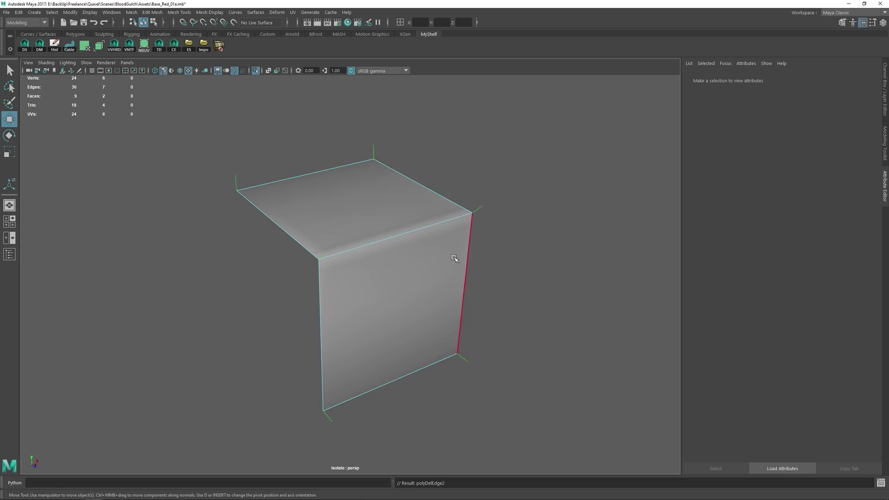
# Insert a supporting edge loop on each side of the third block's corner edge with Multi-Cut
pyautogui.keyDown('shift'); pyautogui.moveTo(416, 258); pyautogui.dragTo(367, 265, button='right'); pyautogui.keyUp('shift')
pyautogui.keyDown('ctrl'); pyautogui.click(331, 281); pyautogui.keyUp('ctrl')
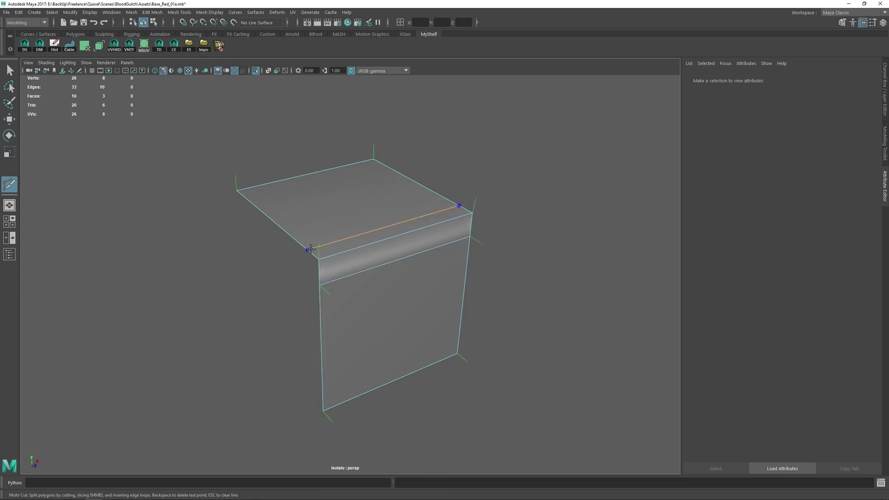
pyautogui.keyDown('ctrl'); pyautogui.click(312, 247); pyautogui.keyUp('ctrl')
pyautogui.press('w')
pyautogui.moveTo(361, 232); pyautogui.dragTo(506, 139, button='right')
pyautogui.click(505, 140)
# Delete the two Multi-Cut edge loops beside the third block's corner edge
pyautogui.keyDown('alt'); pyautogui.moveTo(458, 227); pyautogui.dragTo(434, 238); pyautogui.keyUp('alt')
pyautogui.moveTo(456, 216); pyautogui.dragTo(453, 185, button='right')
pyautogui.click(406, 232)
pyautogui.hotkey('ctrl', 'Delete')
# Bevel the third block's corner edge with a fraction of 0.2 and Chamfer off
pyautogui.click(371, 256)
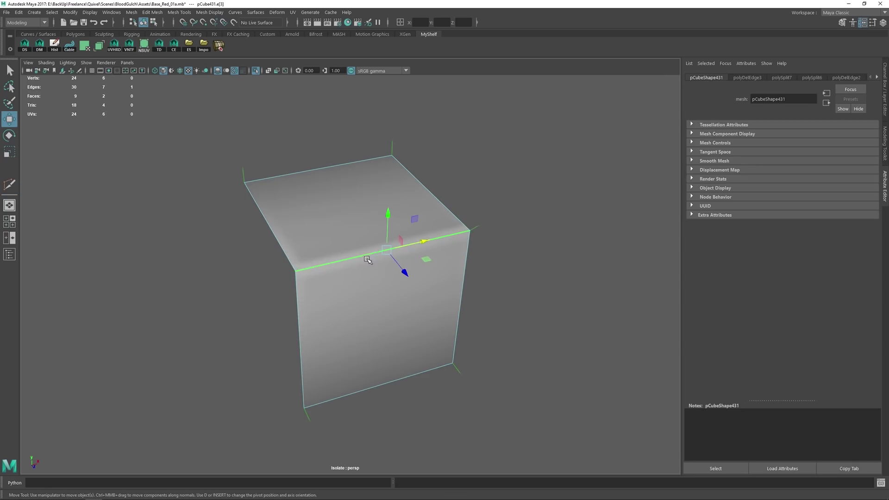
pyautogui.keyDown('shift'); pyautogui.moveTo(373, 256); pyautogui.dragTo(412, 256, button='right'); pyautogui.keyUp('shift')
pyautogui.moveTo(478, 245); pyautogui.dragTo(460, 244, button='middle')
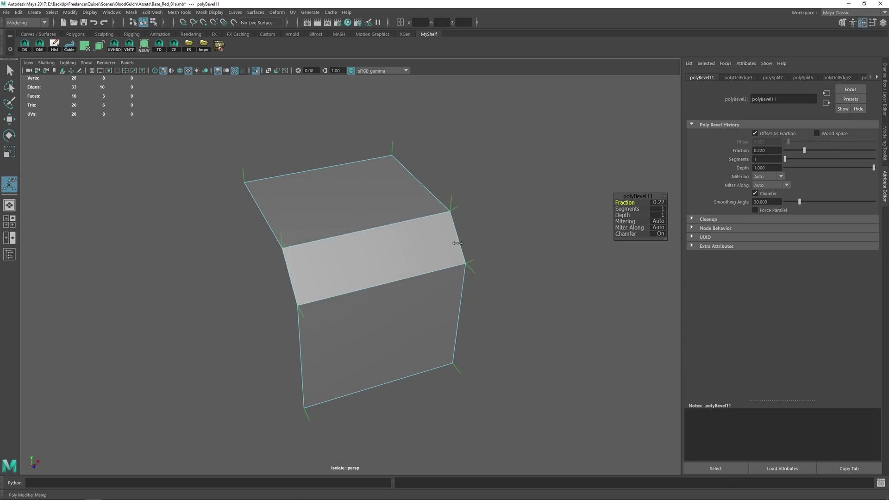
pyautogui.hotkey('ctrl', 'z')
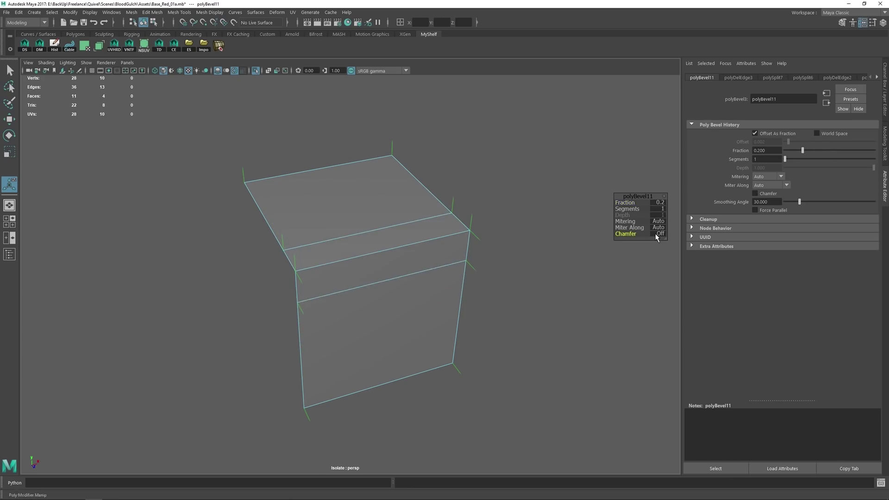
pyautogui.press('w')
pyautogui.click(358, 233)
pyautogui.keyDown('shift'); pyautogui.moveTo(392, 254); pyautogui.dragTo(470, 165, button='right'); pyautogui.keyUp('shift')
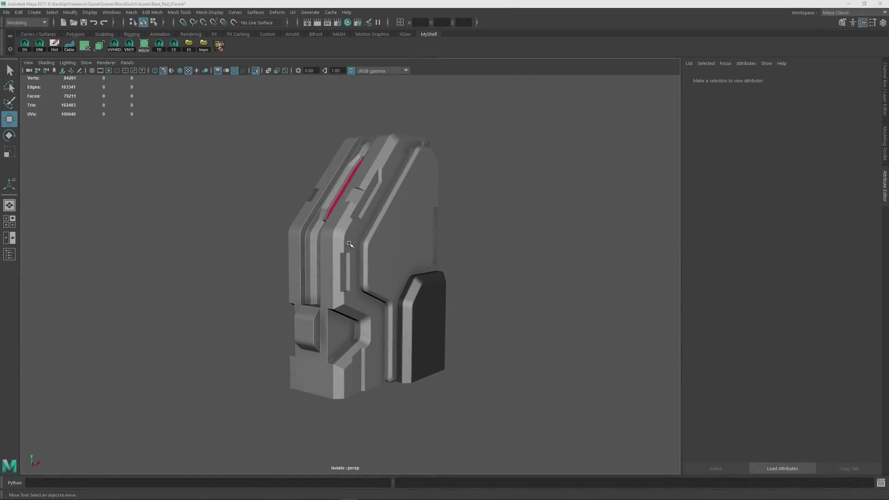
# Select the wall piece's main body and frame its UV shells in an enlarged Nightshade UV Editor window
pyautogui.click(337, 234)
pyautogui.keyDown('alt'); pyautogui.moveTo(260, 227); pyautogui.dragTo(270, 252, button='right'); pyautogui.keyUp('alt')
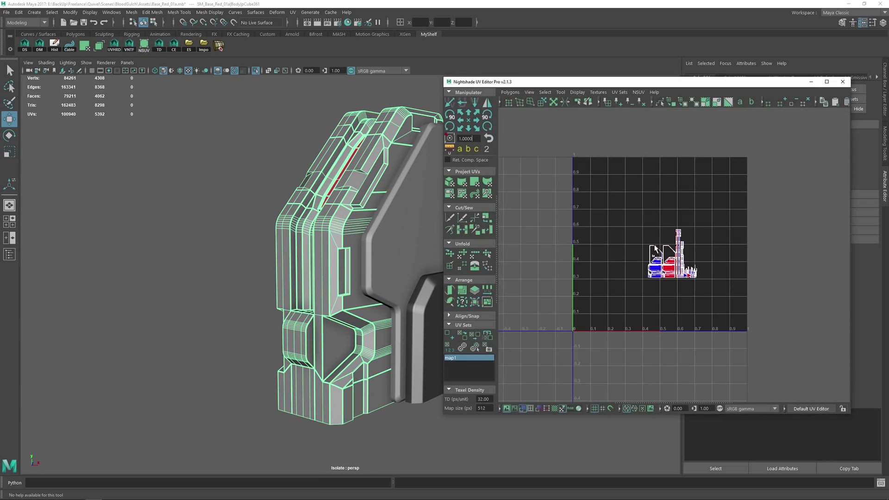
pyautogui.press('f')
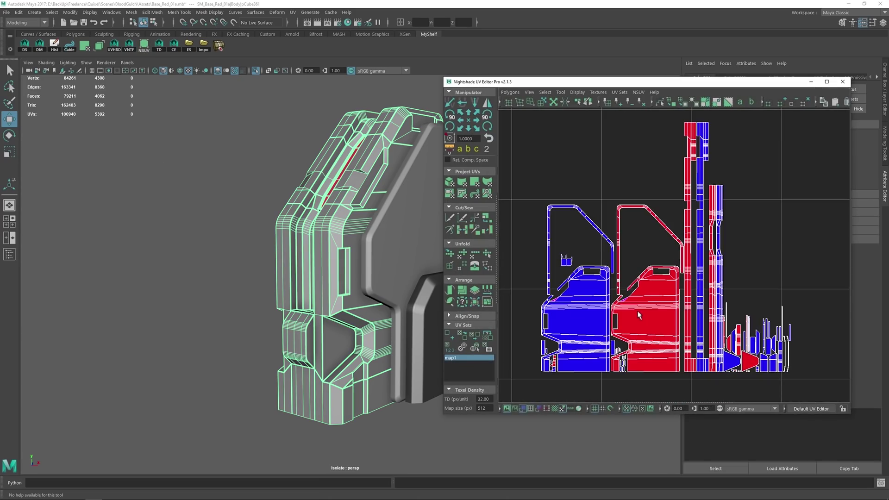
pyautogui.moveTo(497, 81); pyautogui.dragTo(518, 125)
pyautogui.moveTo(463, 123); pyautogui.dragTo(441, 45)
# Select an edge along the upper rim of the large blue UV shell and locate it on the model
pyautogui.keyDown('alt'); pyautogui.moveTo(394, 194); pyautogui.dragTo(275, 206, button='middle'); pyautogui.keyUp('alt')
pyautogui.moveTo(596, 273); pyautogui.dragTo(589, 197, button='right')
pyautogui.click(589, 272)
pyautogui.keyDown('alt'); pyautogui.moveTo(294, 152); pyautogui.dragTo(298, 176); pyautogui.keyUp('alt')
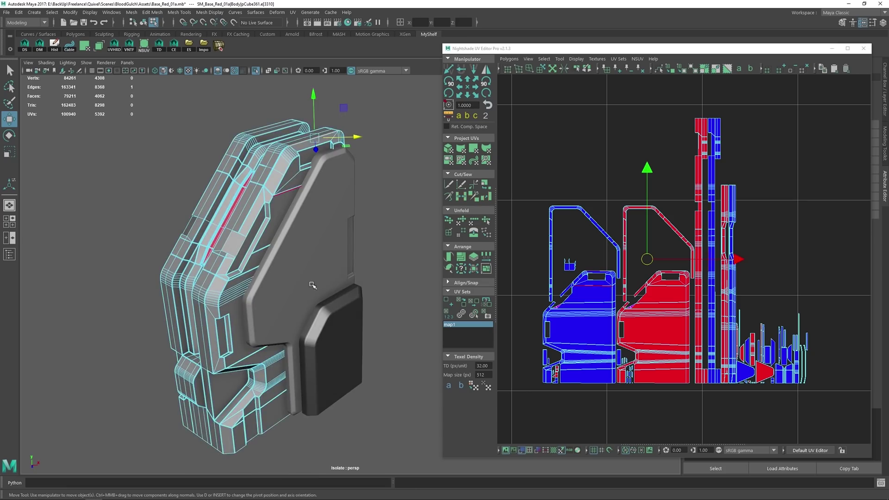
# Select the bottom edge of the large blue UV shell and the upper edge of the red frame-shaped shell, locating both on the model
pyautogui.keyDown('alt'); pyautogui.moveTo(311, 282); pyautogui.dragTo(336, 217, button='middle'); pyautogui.keyUp('alt')
pyautogui.click(580, 383)
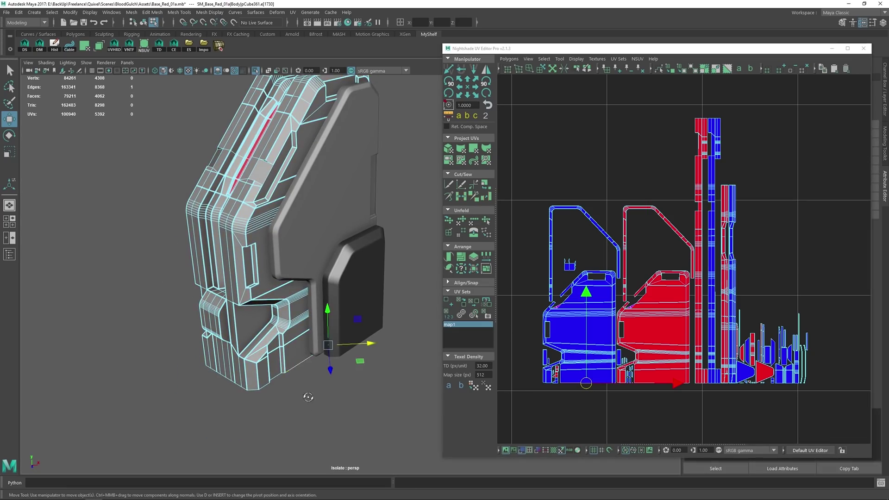
pyautogui.moveTo(324, 368)
pyautogui.keyDown('alt'); pyautogui.mouseDown()
pyautogui.moveTo(310, 376)
pyautogui.moveTo(324, 373)
pyautogui.mouseUp(); pyautogui.keyUp('alt')
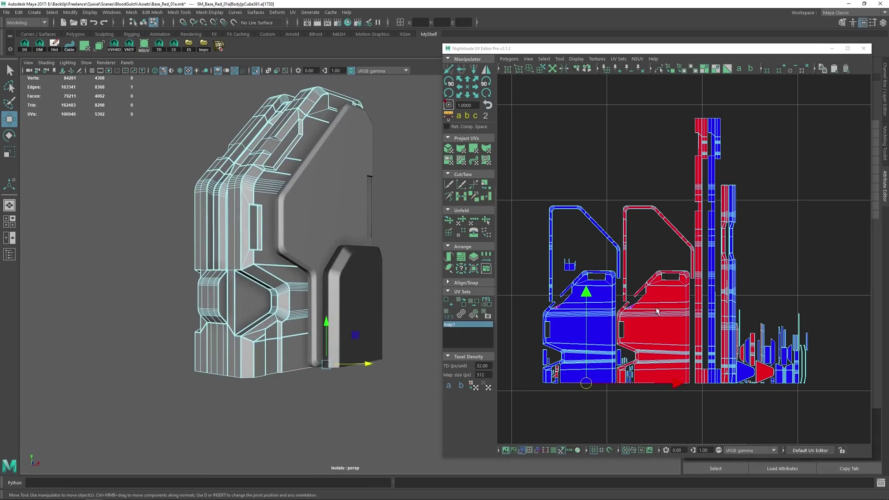
pyautogui.click(638, 208)
pyautogui.keyDown('alt'); pyautogui.moveTo(262, 204); pyautogui.dragTo(345, 197); pyautogui.keyUp('alt')
pyautogui.keyDown('alt'); pyautogui.moveTo(287, 199); pyautogui.dragTo(272, 306, button='middle'); pyautogui.keyUp('alt')
pyautogui.keyDown('alt'); pyautogui.moveTo(272, 306); pyautogui.dragTo(462, 414, button='right'); pyautogui.keyUp('alt')
pyautogui.keyDown('alt'); pyautogui.moveTo(293, 195); pyautogui.dragTo(304, 213, button='middle'); pyautogui.keyUp('alt')
pyautogui.scroll(-2, 303, 212)
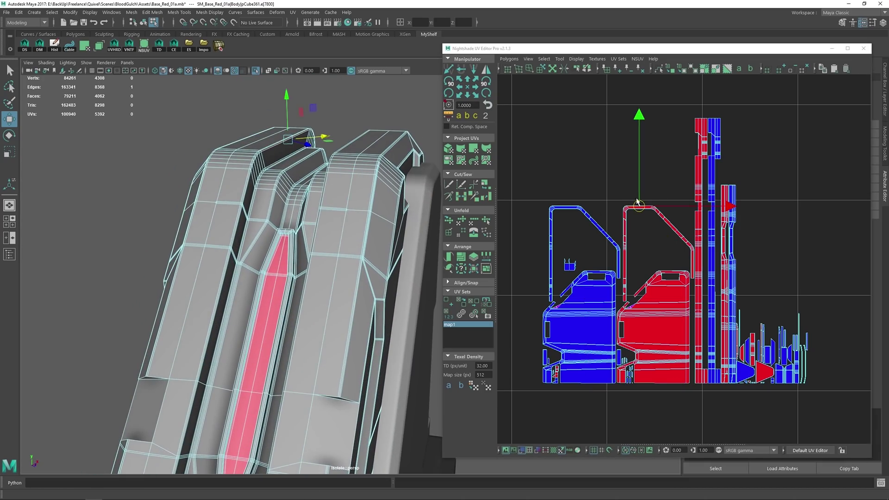
# Select the top edge of the tall red UV strip and an edge of the small red triangular shell, locating both on the model
pyautogui.click(701, 121)
pyautogui.keyDown('alt'); pyautogui.moveTo(651, 300); pyautogui.dragTo(671, 257, button='middle'); pyautogui.keyUp('alt')
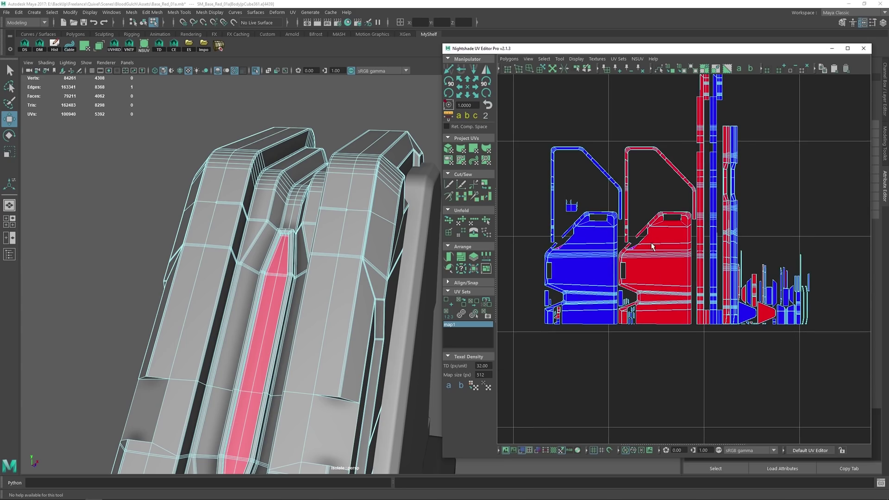
pyautogui.click(765, 308)
pyautogui.keyDown('alt'); pyautogui.moveTo(348, 357); pyautogui.dragTo(123, 272); pyautogui.keyUp('alt')
pyautogui.keyDown('alt'); pyautogui.moveTo(123, 272); pyautogui.dragTo(198, 232, button='middle'); pyautogui.keyUp('alt')
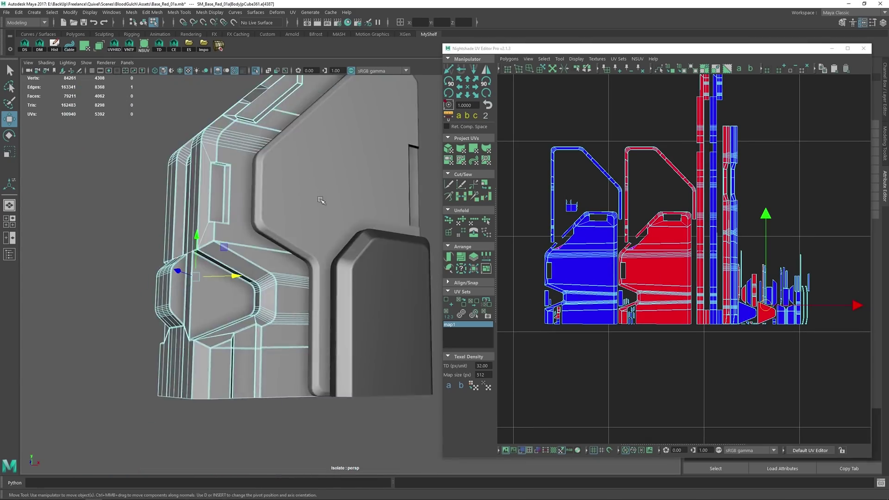
pyautogui.keyDown('alt'); pyautogui.moveTo(198, 232); pyautogui.dragTo(270, 216); pyautogui.keyUp('alt')
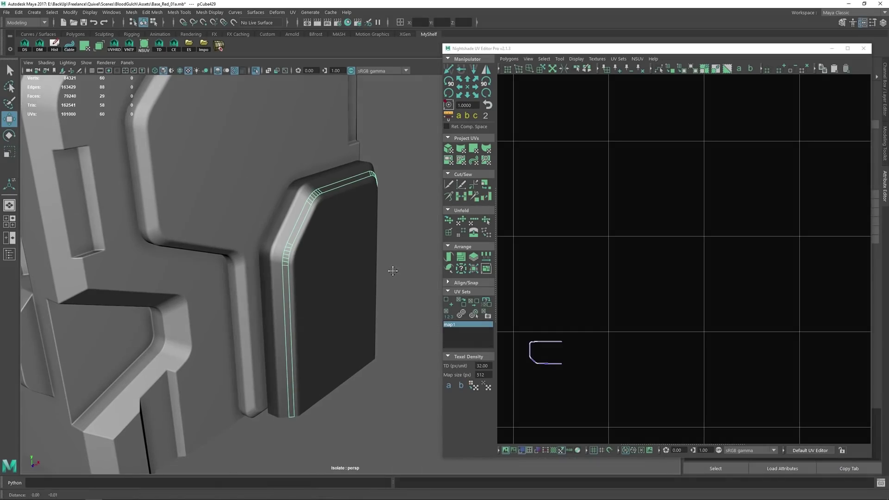
# Select all faces of the bevel strip around the dark block and unitize their UVs
pyautogui.keyDown('alt'); pyautogui.moveTo(392, 271); pyautogui.dragTo(394, 269, button='middle'); pyautogui.keyUp('alt')
pyautogui.moveTo(391, 161); pyautogui.dragTo(372, 169, button='right')
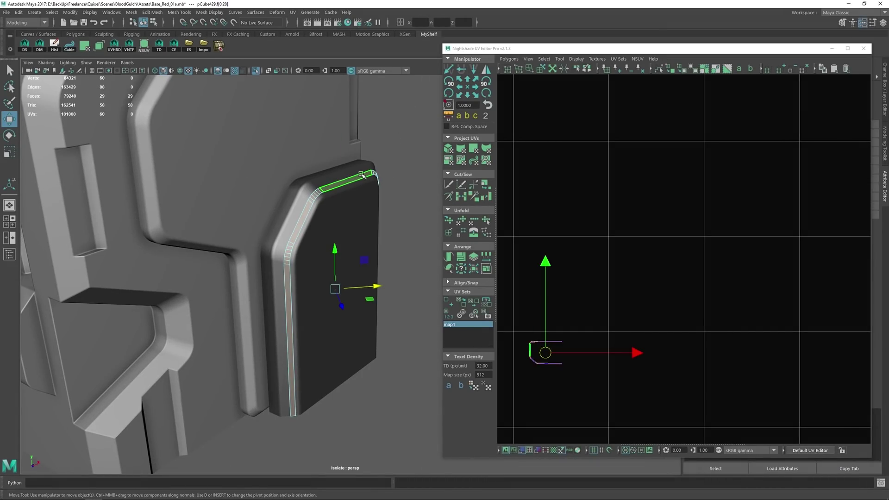
pyautogui.click(292, 13)
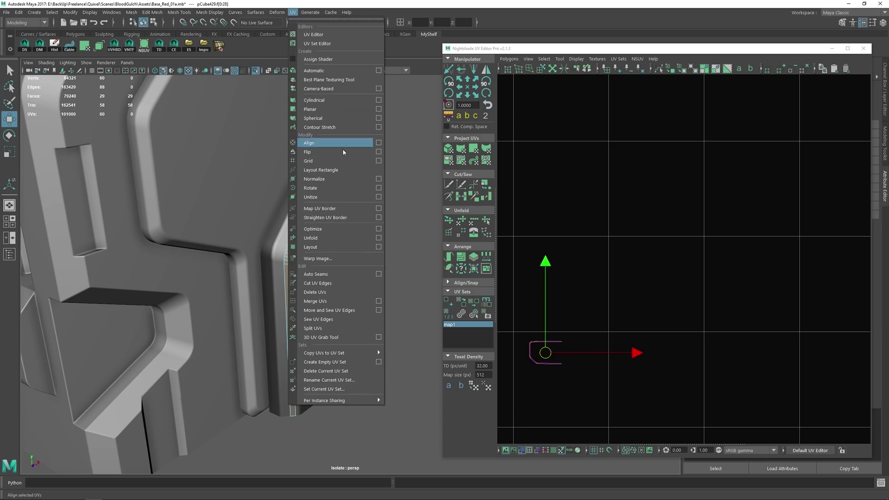
pyautogui.click(339, 197)
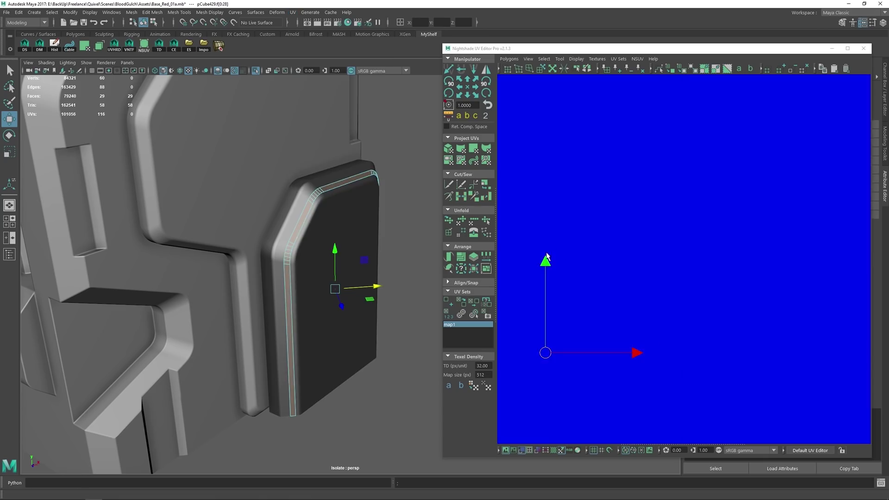
pyautogui.scroll(-6, 613, 238)
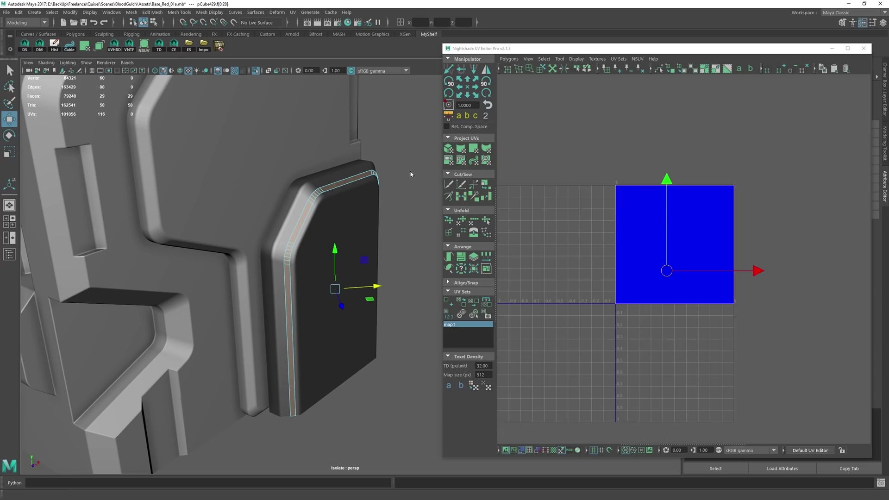
# Select the strip's crosswise edges except the one at its lower end, and Move and Sew their UVs into one shell
pyautogui.keyDown('alt'); pyautogui.moveTo(349, 213); pyautogui.dragTo(367, 284, button='right'); pyautogui.keyUp('alt')
pyautogui.keyDown('alt'); pyautogui.moveTo(366, 283); pyautogui.dragTo(292, 216); pyautogui.keyUp('alt')
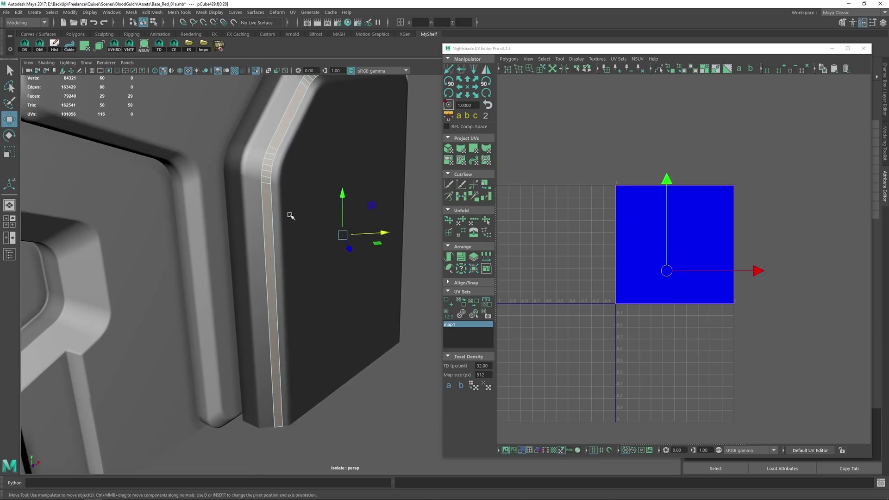
pyautogui.click(266, 184)
pyautogui.press('q')
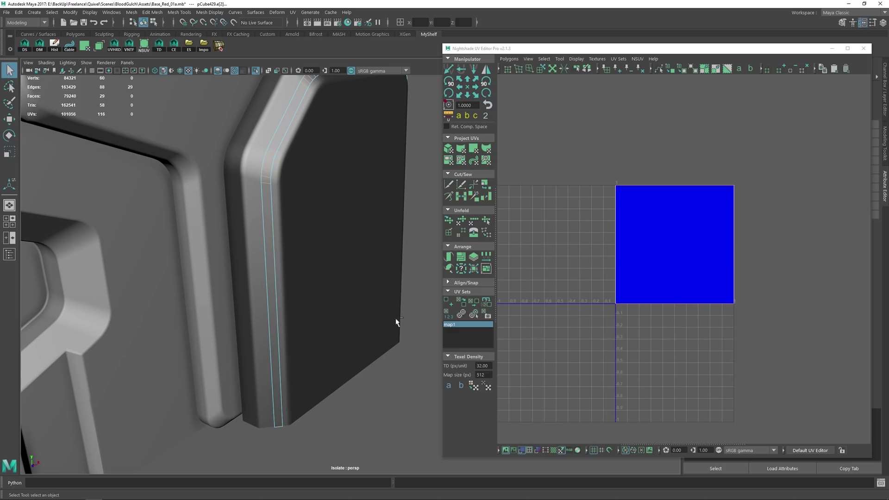
pyautogui.keyDown('ctrl'); pyautogui.moveTo(387, 298); pyautogui.dragTo(412, 364); pyautogui.keyUp('ctrl')
pyautogui.keyDown('alt'); pyautogui.moveTo(600, 243); pyautogui.dragTo(605, 256, button='middle'); pyautogui.keyUp('alt')
pyautogui.keyDown('alt'); pyautogui.moveTo(605, 257); pyautogui.dragTo(562, 240, button='right'); pyautogui.keyUp('alt')
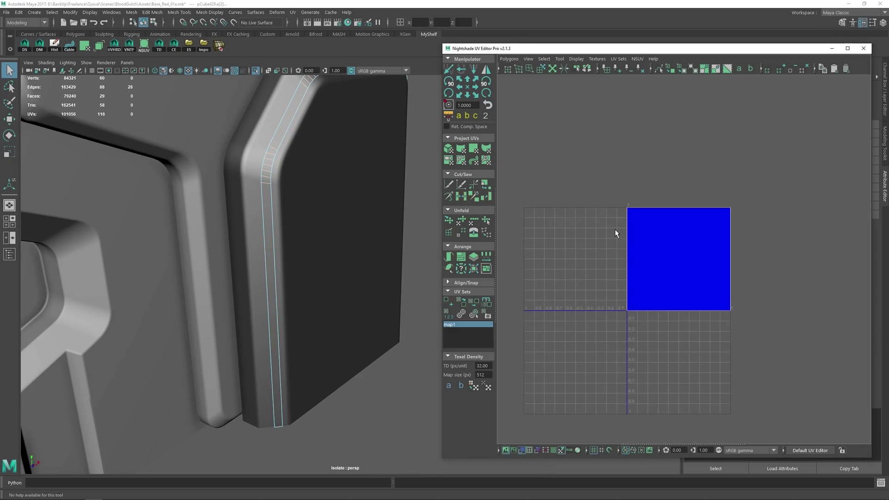
pyautogui.keyDown('shift'); pyautogui.moveTo(614, 232); pyautogui.dragTo(613, 235, button='right'); pyautogui.keyUp('shift')
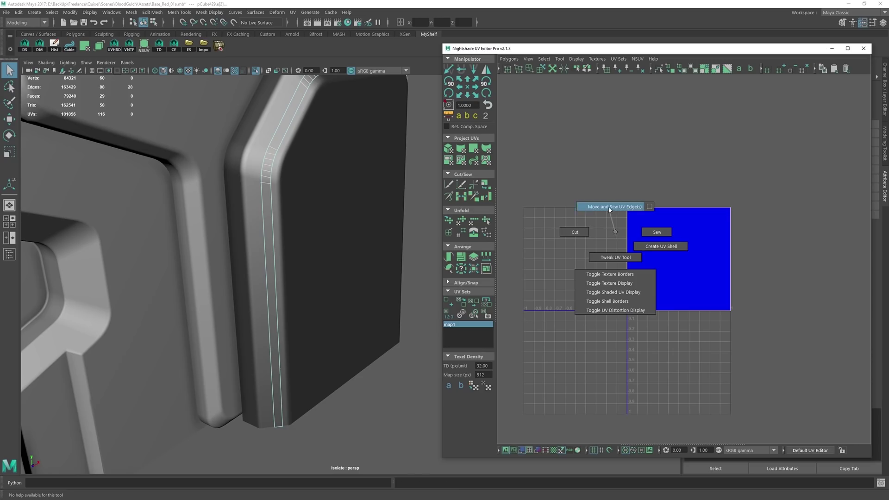
pyautogui.click(610, 208)
# Select all UVs of the sewn strip shell and unfold it along its length
pyautogui.moveTo(649, 212); pyautogui.dragTo(652, 214, button='right')
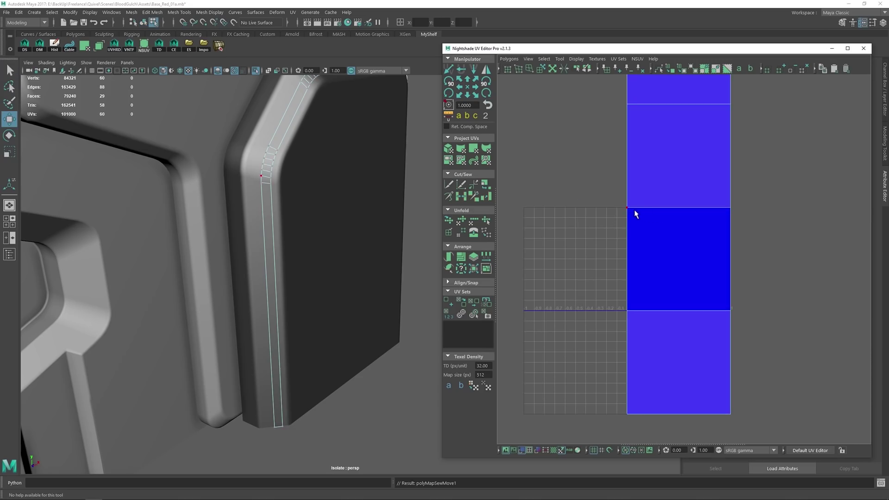
pyautogui.doubleClick(633, 211)
pyautogui.scroll(-8, 637, 220)
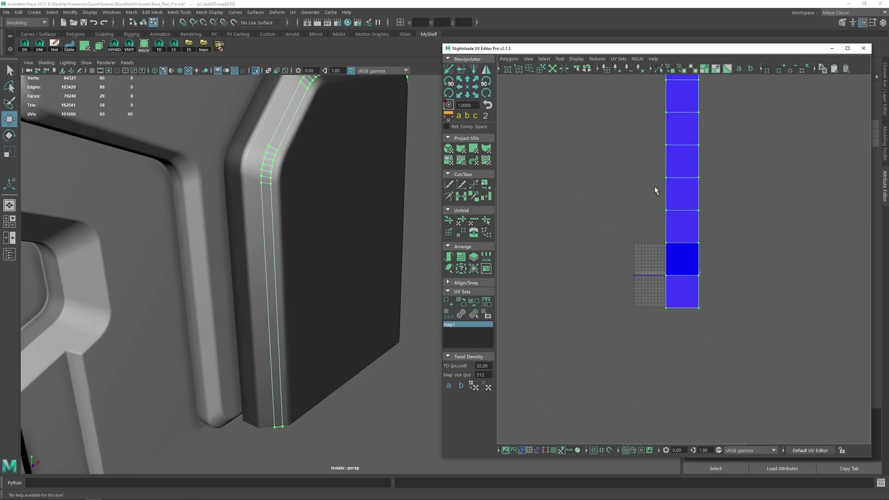
pyautogui.keyDown('alt'); pyautogui.moveTo(667, 212); pyautogui.dragTo(677, 263, button='middle'); pyautogui.keyUp('alt')
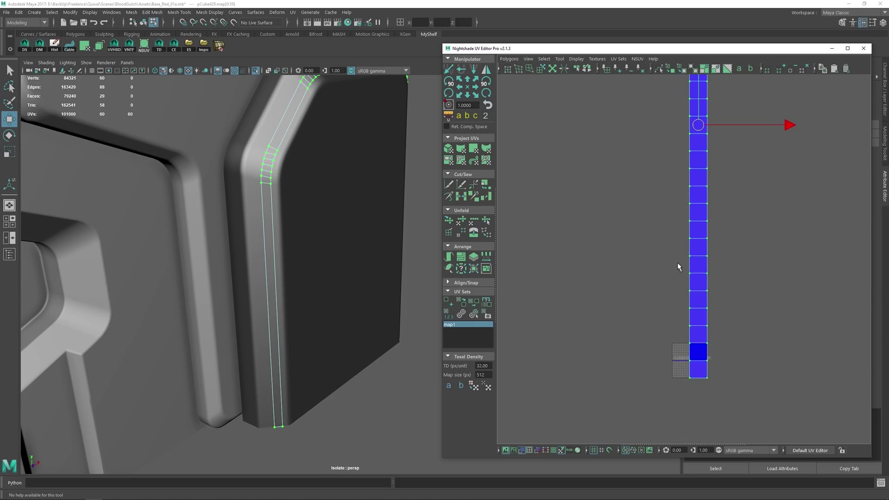
pyautogui.moveTo(653, 279)
pyautogui.keyDown('shift'); pyautogui.mouseDown(button='right')
pyautogui.moveTo(653, 239)
pyautogui.moveTo(635, 231)
pyautogui.moveTo(638, 214)
pyautogui.moveTo(655, 204)
pyautogui.mouseUp(button='right'); pyautogui.keyUp('shift')
pyautogui.hotkey('ctrl', 'z')
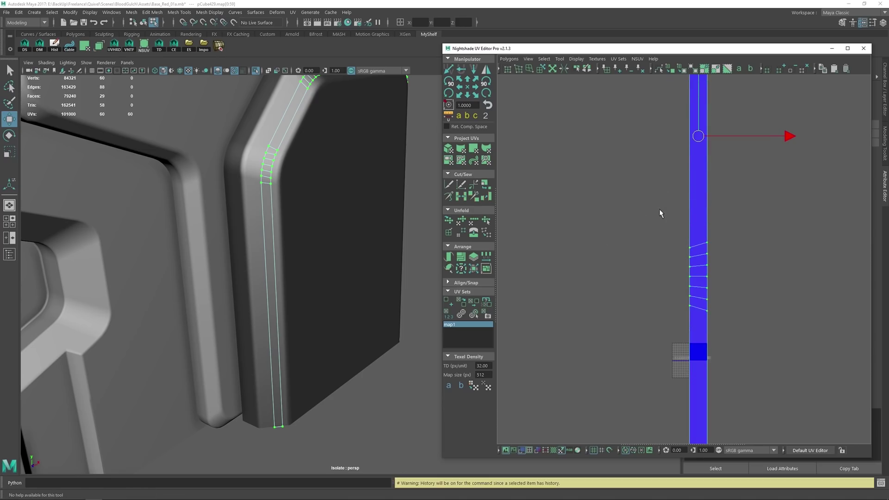
pyautogui.scroll(-4, 659, 216)
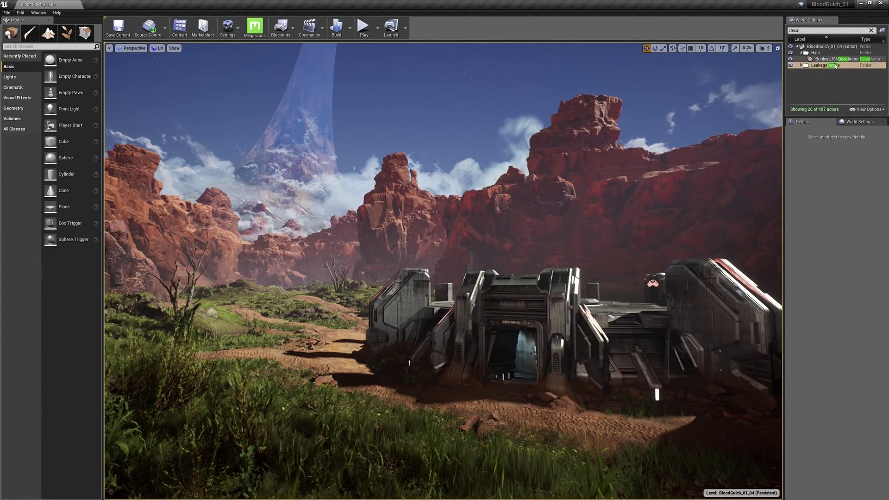
# In Unreal Editor, expand the LeakageDecals folder and select a leakage decal beside the bunker's side wall
pyautogui.click(791, 65)
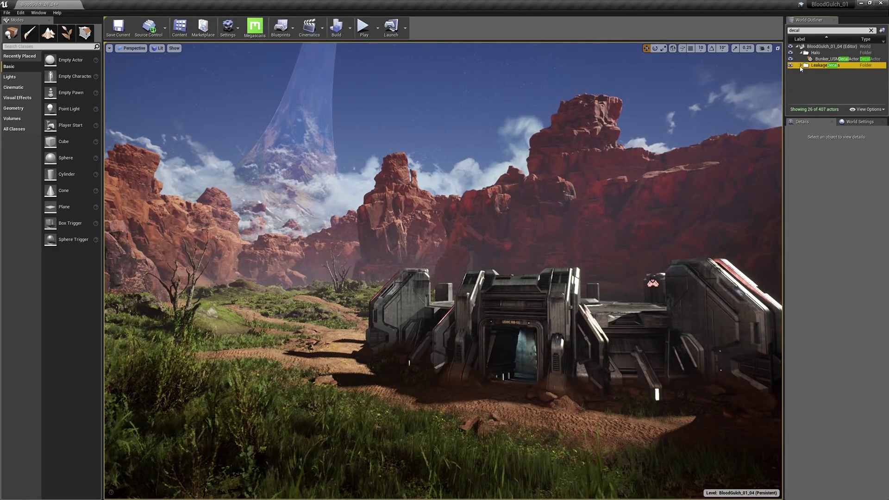
pyautogui.click(801, 65)
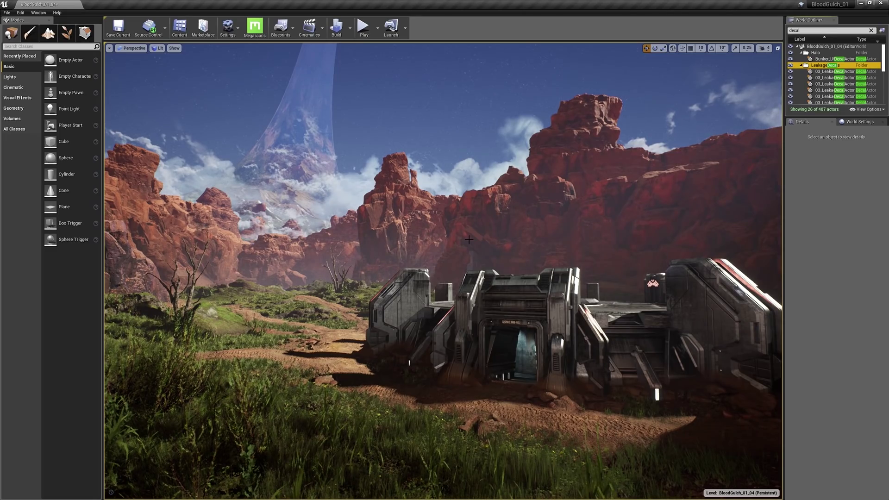
pyautogui.moveTo(469, 240); pyautogui.dragTo(488, 276, button='right')
pyautogui.press('g')
pyautogui.press('w')
pyautogui.press('e')
pyautogui.press('s')
pyautogui.press('q')
pyautogui.press('w')
pyautogui.moveTo(438, 259); pyautogui.dragTo(438, 251, button='right')
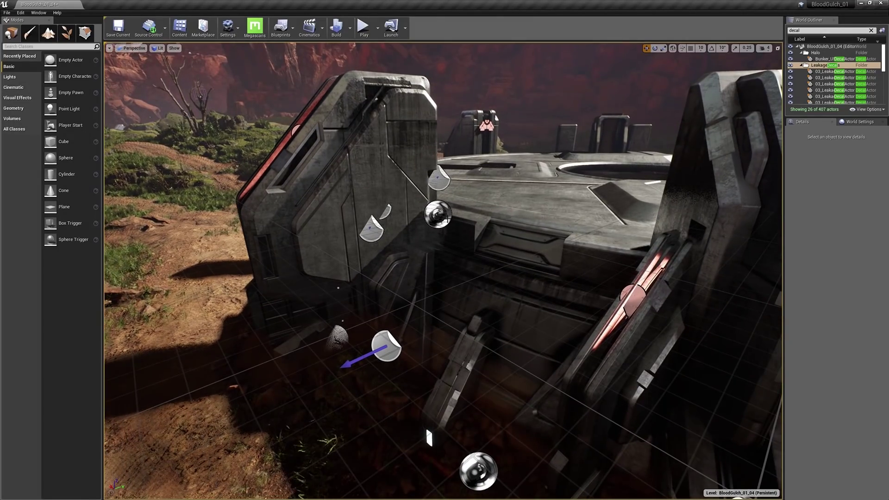
pyautogui.click(438, 179)
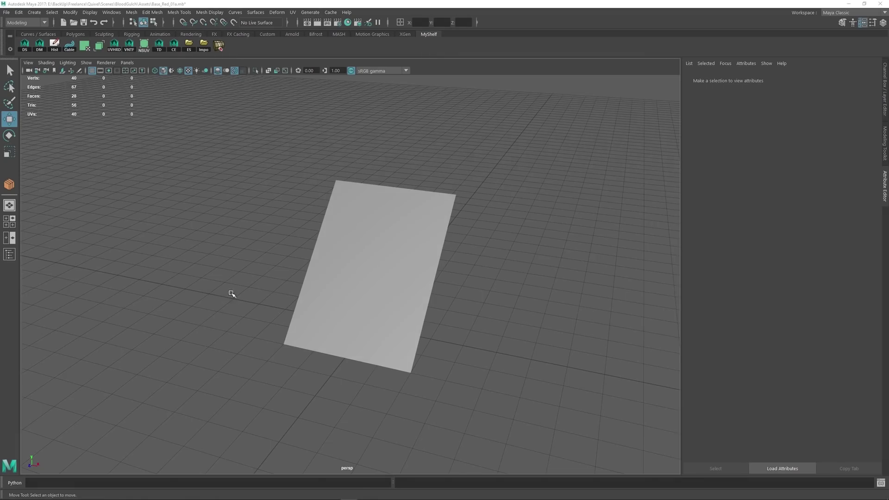
# Switch to Maya and select the standalone flat plane mesh to inspect it from another angle
pyautogui.keyDown('alt'); pyautogui.moveTo(257, 281); pyautogui.dragTo(273, 276, button='middle'); pyautogui.keyUp('alt')
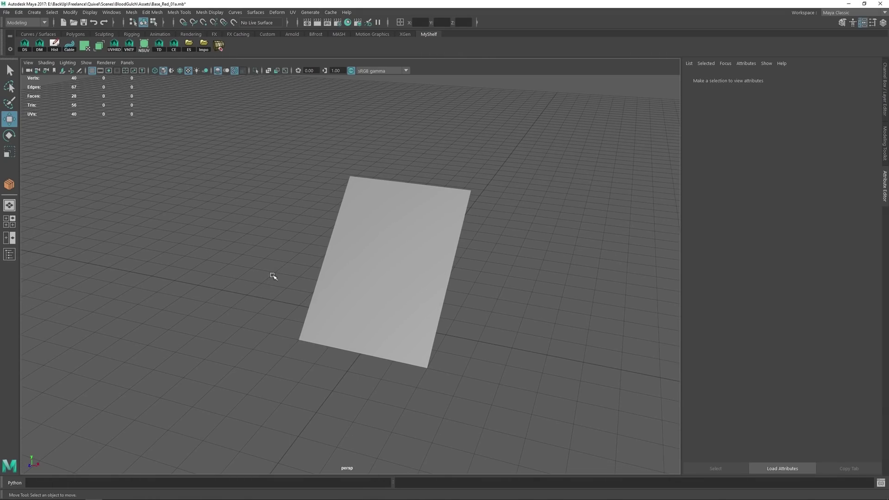
pyautogui.click(330, 290)
pyautogui.keyDown('alt'); pyautogui.moveTo(257, 311); pyautogui.dragTo(191, 308); pyautogui.keyUp('alt')
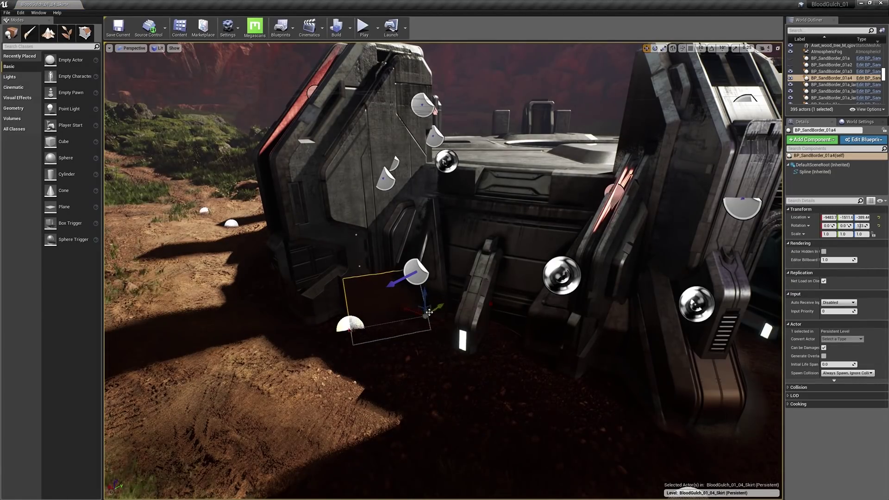
# In Unreal Editor, adjust the BP_SandBorder_01a4 sand border along the base of the bunker's side wall
pyautogui.moveTo(479, 337); pyautogui.dragTo(636, 396)
pyautogui.click(350, 324)
pyautogui.moveTo(350, 325); pyautogui.dragTo(323, 313)
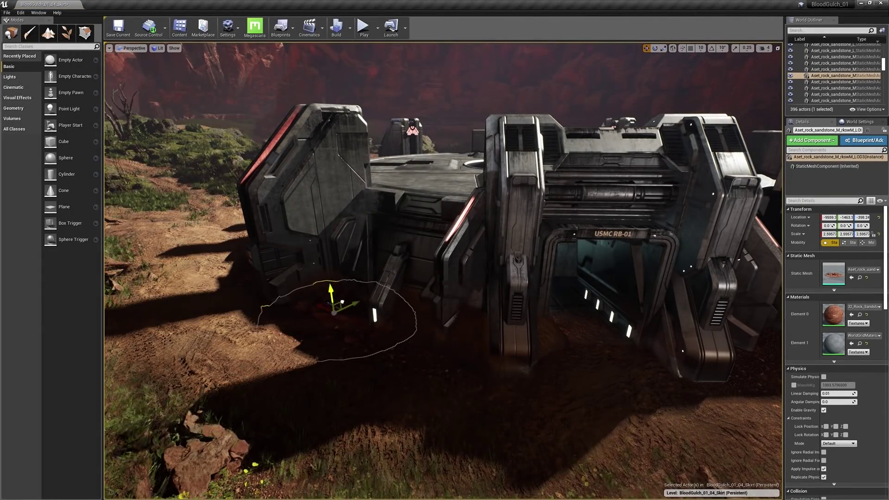
# Duplicate the sandstone rock mesh along the bunker's front base, rotating the first copy and placing another beyond the entrance
pyautogui.keyDown('alt'); pyautogui.moveTo(336, 307); pyautogui.dragTo(583, 387); pyautogui.keyUp('alt')
pyautogui.press('e')
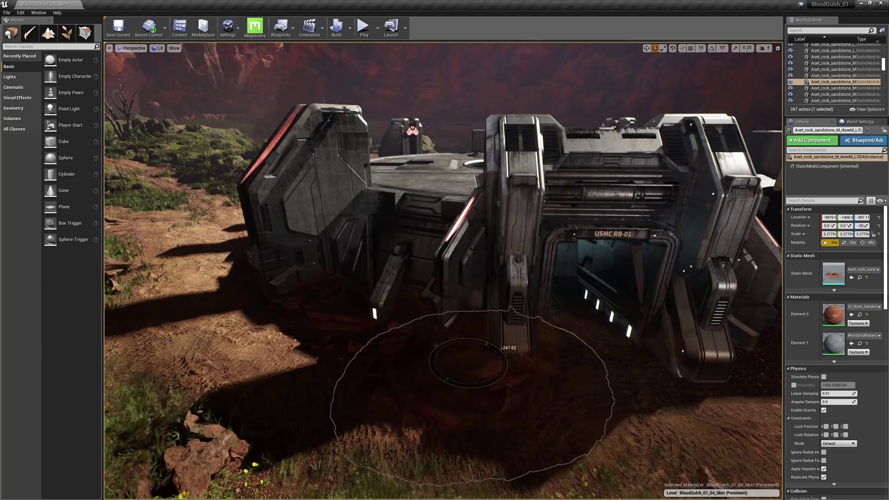
pyautogui.press('w')
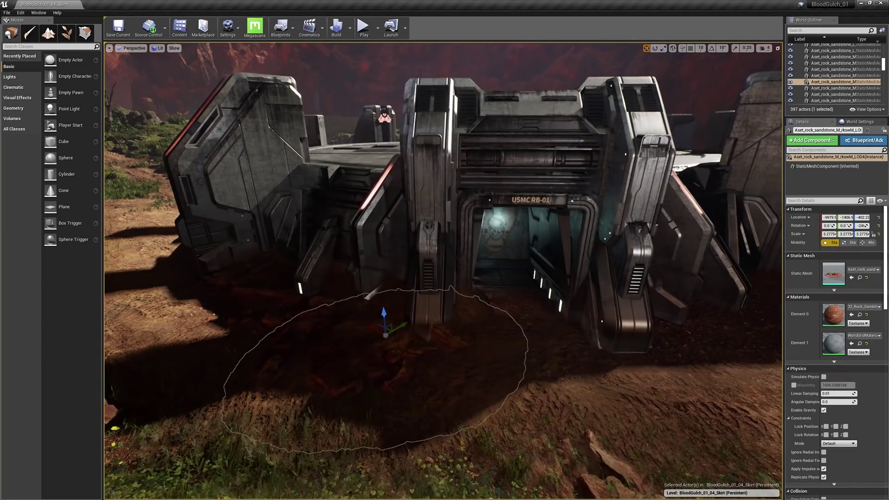
pyautogui.hotkey('ctrl', 'w')
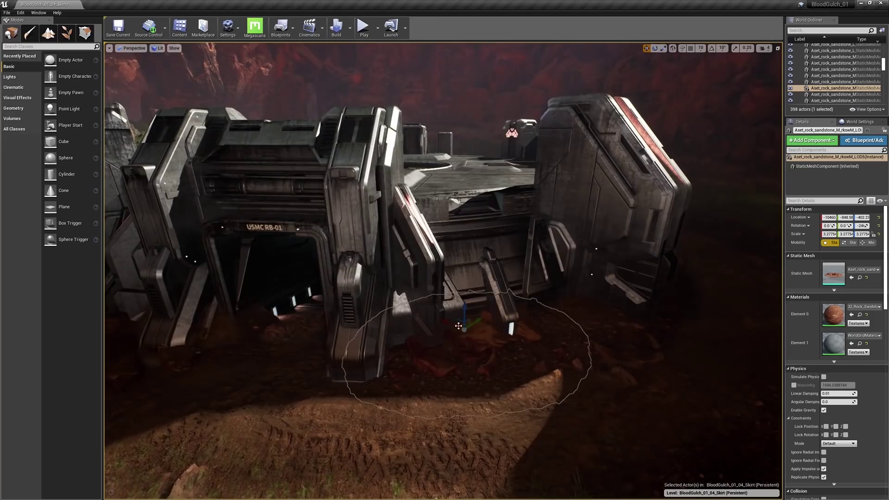
pyautogui.moveTo(459, 325); pyautogui.dragTo(405, 386)
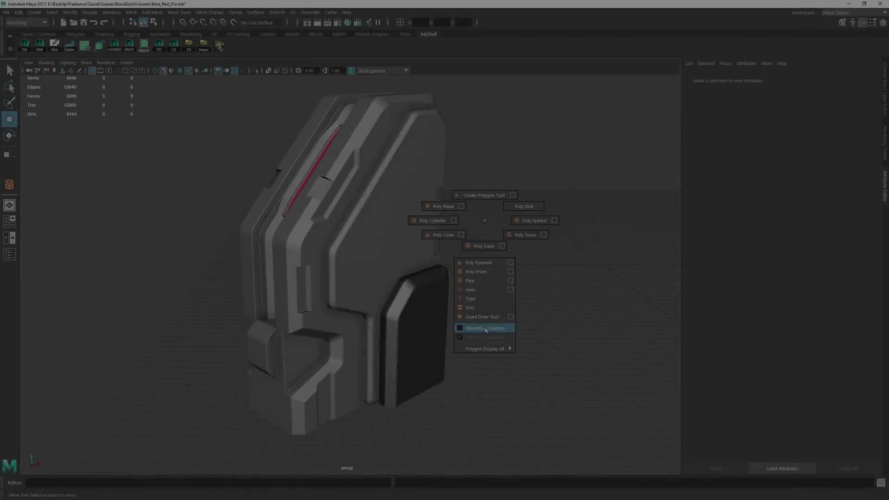
# Switch to Maya, set the interactive creation option for polygon primitives, and make the wall piece's side panel a live surface
pyautogui.keyDown('shift'); pyautogui.moveTo(485, 330); pyautogui.dragTo(485, 328, button='right'); pyautogui.keyUp('shift')
pyautogui.click(407, 167)
pyautogui.click(235, 23)
pyautogui.keyDown('alt'); pyautogui.moveTo(442, 176); pyautogui.dragTo(408, 176, button='middle'); pyautogui.keyUp('alt')
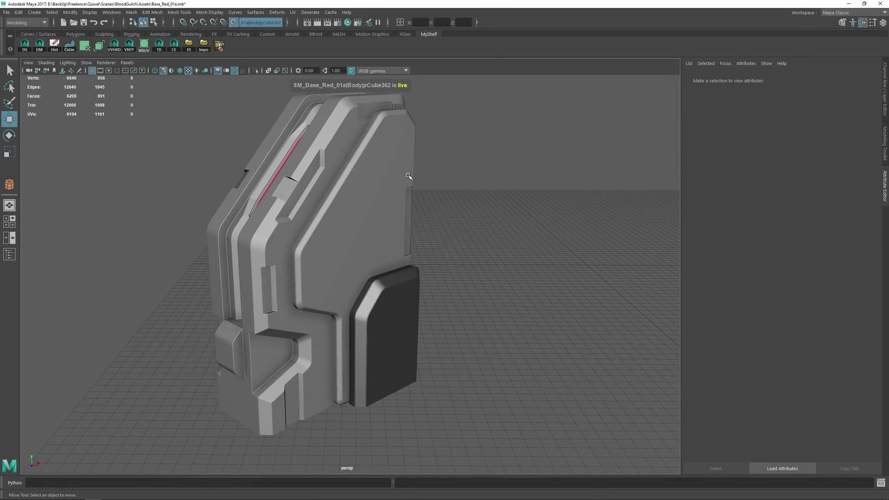
# Draw a small polygon cylinder on the live side panel near its front corner
pyautogui.keyDown('shift'); pyautogui.moveTo(451, 171); pyautogui.dragTo(430, 172, button='right'); pyautogui.keyUp('shift')
pyautogui.moveTo(308, 255); pyautogui.dragTo(311, 248)
pyautogui.press('w')
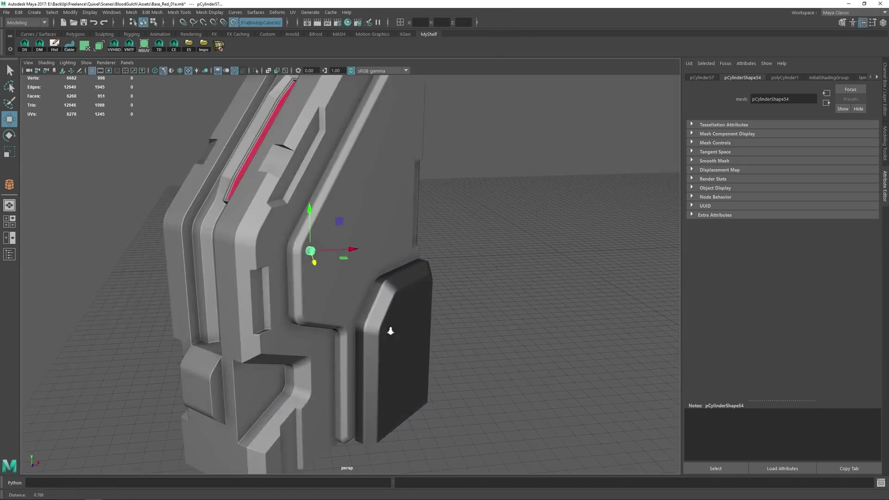
# Delete the cylinder's side faces and inner cap, keeping only the flat outer cap as a disc
pyautogui.press('f')
pyautogui.keyDown('alt'); pyautogui.moveTo(375, 304); pyautogui.dragTo(331, 287, button='right'); pyautogui.keyUp('alt')
pyautogui.moveTo(348, 231); pyautogui.dragTo(348, 256, button='right')
pyautogui.doubleClick(349, 255)
pyautogui.keyDown('alt'); pyautogui.moveTo(352, 267); pyautogui.dragTo(393, 296); pyautogui.keyUp('alt')
pyautogui.keyDown('ctrl'); pyautogui.moveTo(394, 308); pyautogui.dragTo(361, 251); pyautogui.keyUp('ctrl')
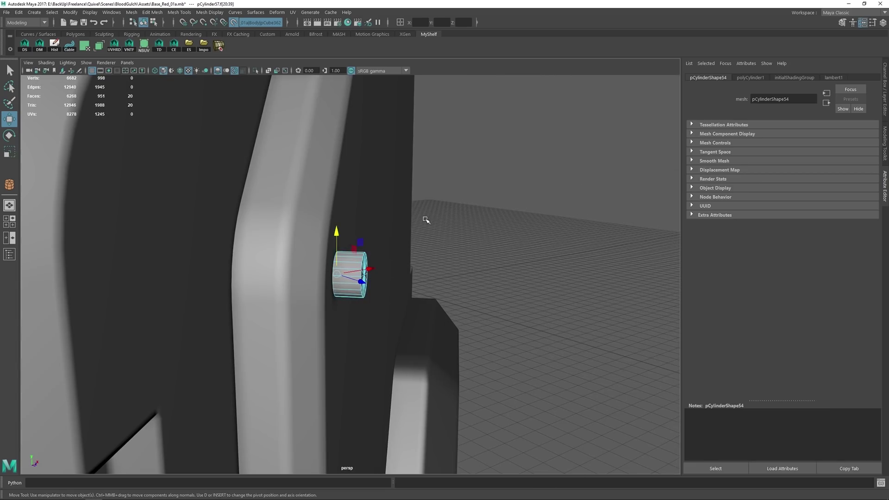
pyautogui.keyDown('shift'); pyautogui.moveTo(419, 189); pyautogui.dragTo(298, 348); pyautogui.keyUp('shift')
pyautogui.press('Delete')
# Return to whole-object selection on the disc and change the Move tool's settings used to move it
pyautogui.moveTo(310, 232); pyautogui.dragTo(398, 315)
pyautogui.keyDown('alt'); pyautogui.moveTo(412, 281); pyautogui.dragTo(355, 276); pyautogui.keyUp('alt')
pyautogui.keyDown('shift'); pyautogui.moveTo(355, 275); pyautogui.dragTo(416, 297, button='right'); pyautogui.keyUp('shift')
pyautogui.moveTo(419, 245); pyautogui.dragTo(451, 215, button='right')
pyautogui.keyDown('alt'); pyautogui.moveTo(451, 215); pyautogui.dragTo(415, 303); pyautogui.keyUp('alt')
pyautogui.doubleClick(14, 125)
pyautogui.click(193, 138)
pyautogui.click(195, 144)
pyautogui.keyDown('alt'); pyautogui.moveTo(456, 231); pyautogui.dragTo(377, 188); pyautogui.keyUp('alt')
pyautogui.click(310, 103)
# Turn off the live surface, duplicate the disc to the side panel's other corners, and open the Hypershade
pyautogui.keyDown('alt'); pyautogui.moveTo(451, 354); pyautogui.dragTo(419, 369, button='right'); pyautogui.keyUp('alt')
pyautogui.keyDown('alt'); pyautogui.moveTo(418, 369); pyautogui.dragTo(490, 352); pyautogui.keyUp('alt')
pyautogui.keyDown('alt'); pyautogui.moveTo(393, 249); pyautogui.dragTo(343, 246); pyautogui.keyUp('alt')
pyautogui.click(260, 22)
pyautogui.keyDown('alt'); pyautogui.moveTo(346, 362); pyautogui.dragTo(315, 303, button='right'); pyautogui.keyUp('alt')
pyautogui.keyDown('alt'); pyautogui.moveTo(315, 304); pyautogui.dragTo(297, 376, button='middle'); pyautogui.keyUp('alt')
pyautogui.hotkey('ctrl', 'd')
pyautogui.moveTo(312, 387); pyautogui.dragTo(510, 270)
pyautogui.hotkey('ctrl', 'd')
pyautogui.keyDown('alt'); pyautogui.moveTo(472, 302); pyautogui.dragTo(439, 122); pyautogui.keyUp('alt')
pyautogui.click(348, 23)
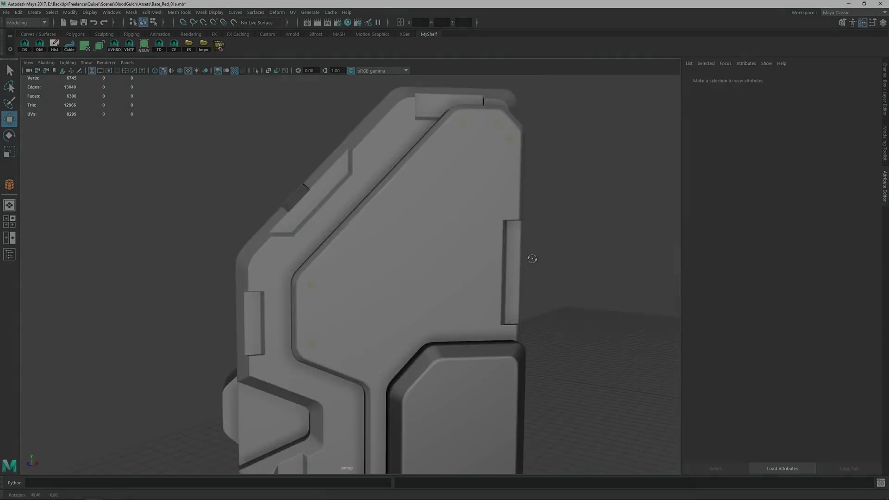